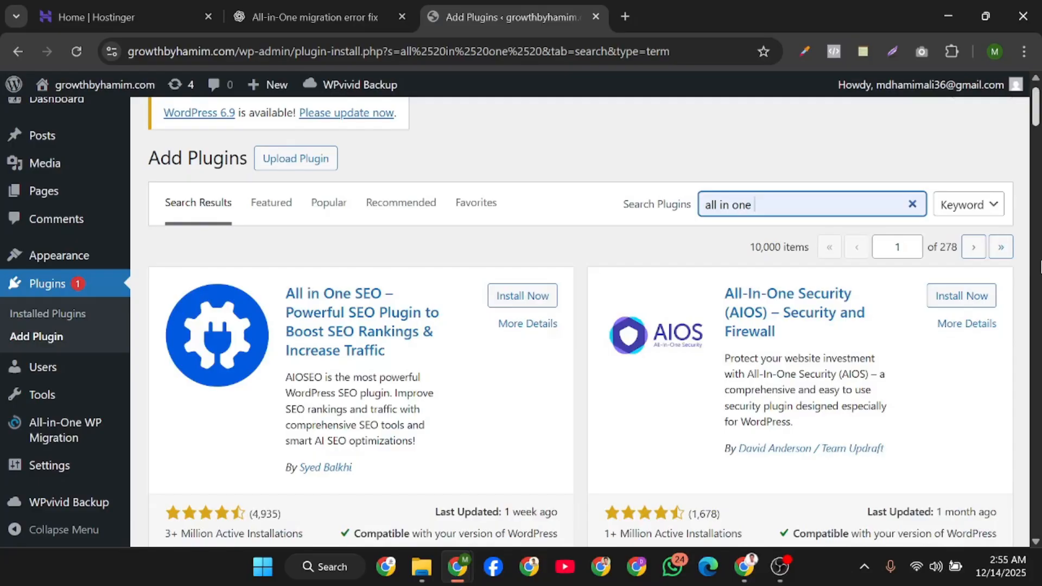
Look through the plugin search results for the All-in-One WP Migration and Backup plugin and check its status
scroll(1020, 369, down, 15)
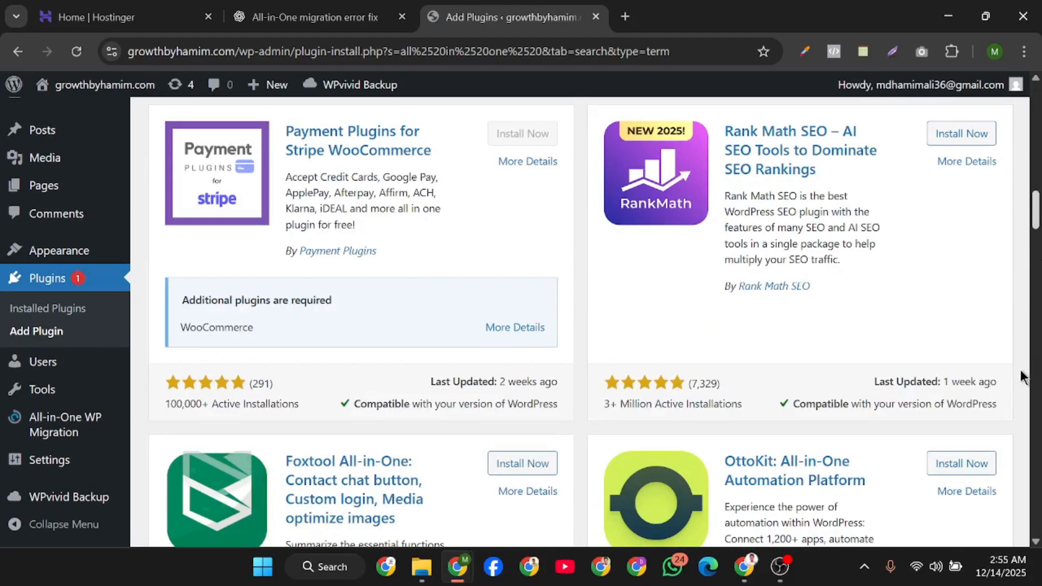
scroll(1020, 369, up, 5)
scroll(1021, 370, up, 15)
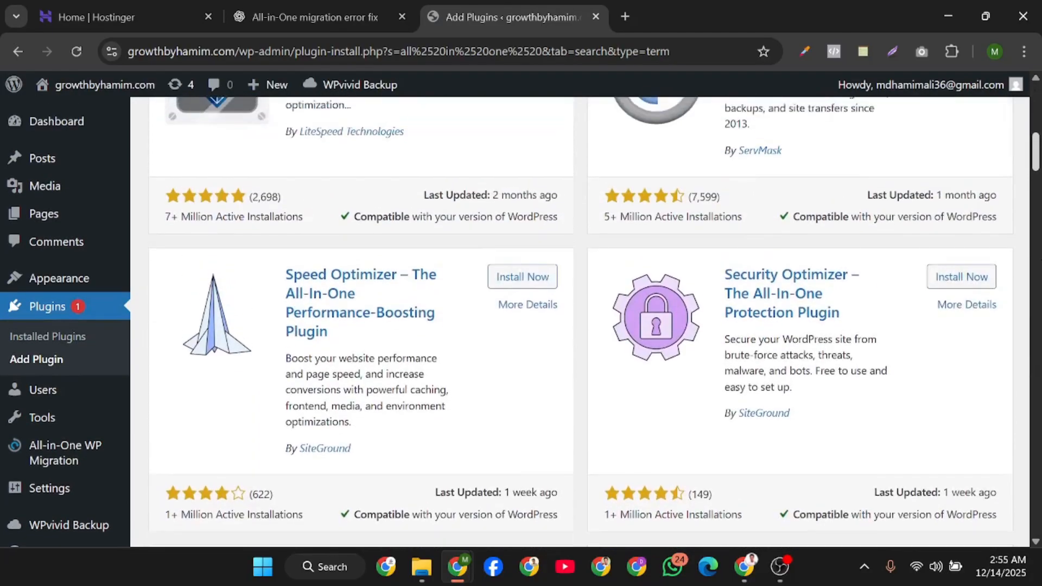
scroll(944, 467, up, 5)
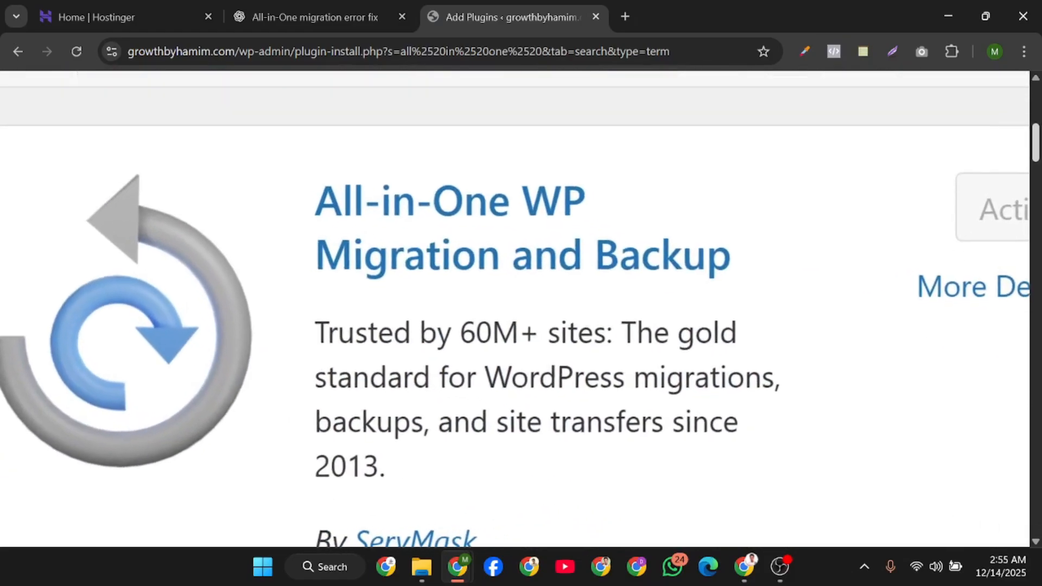
scroll(748, 436, down, 2)
scroll(998, 380, down, 4)
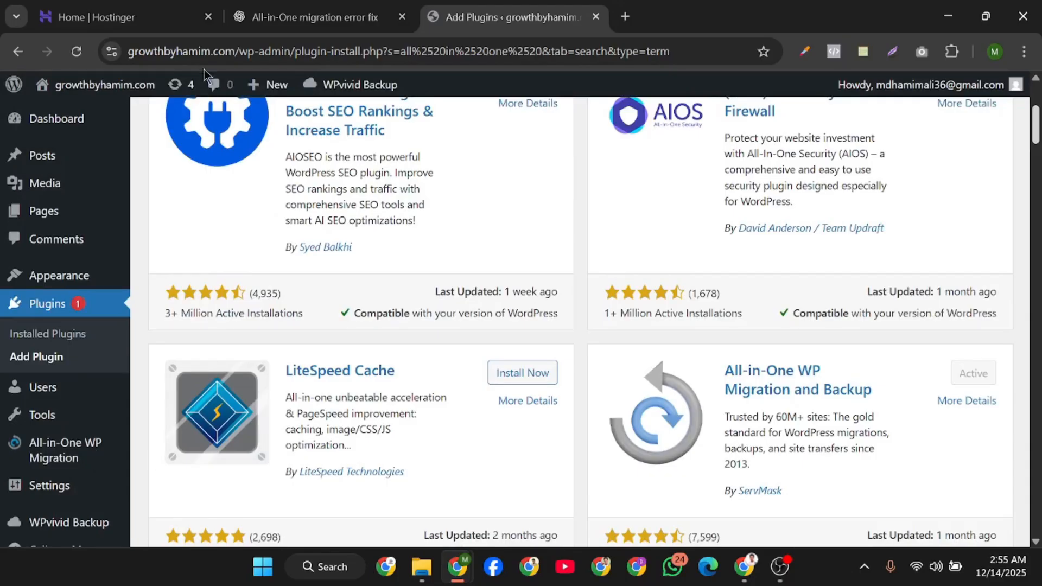
Switch to Hostinger and open the File Manager page for the monmoyfashion.com website
click(147, 8)
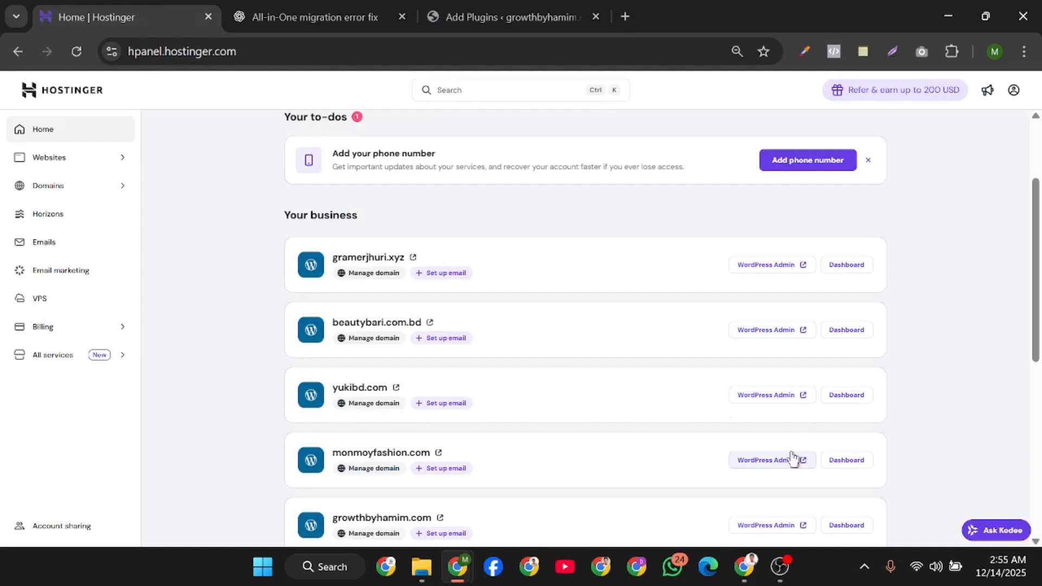
click(854, 457)
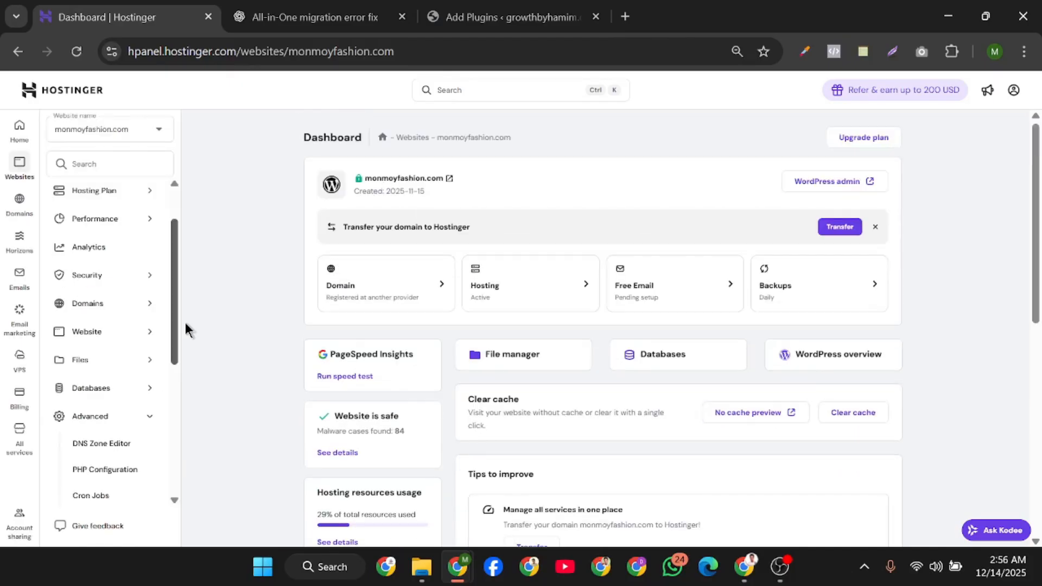
click(136, 360)
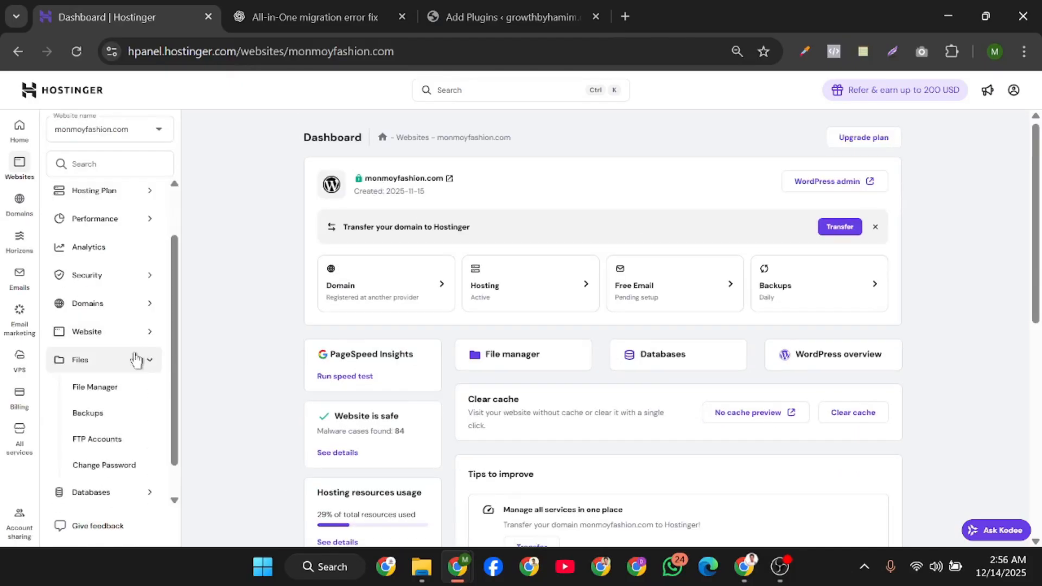
click(127, 397)
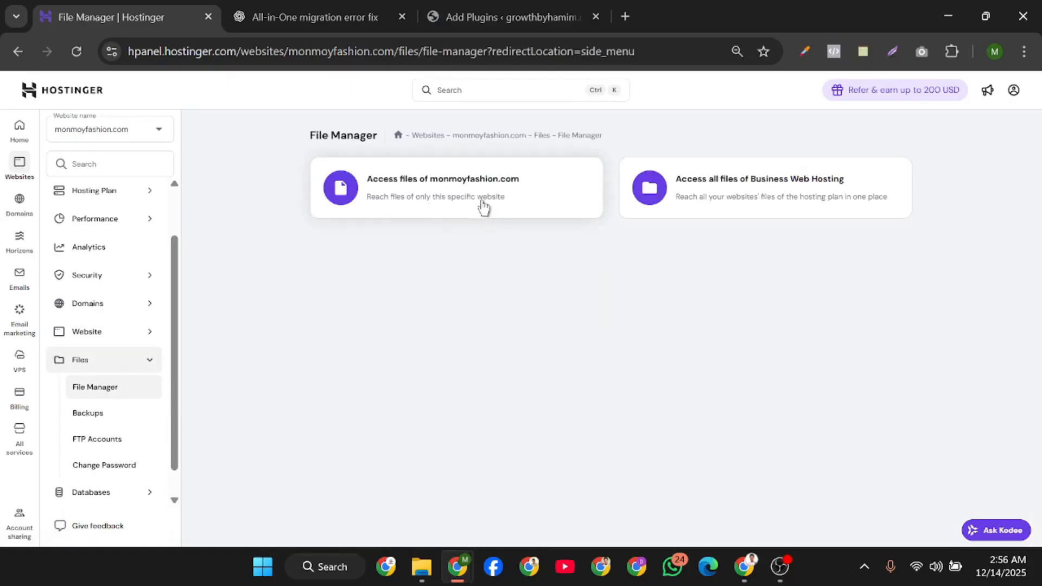
scroll(426, 190, up, 3)
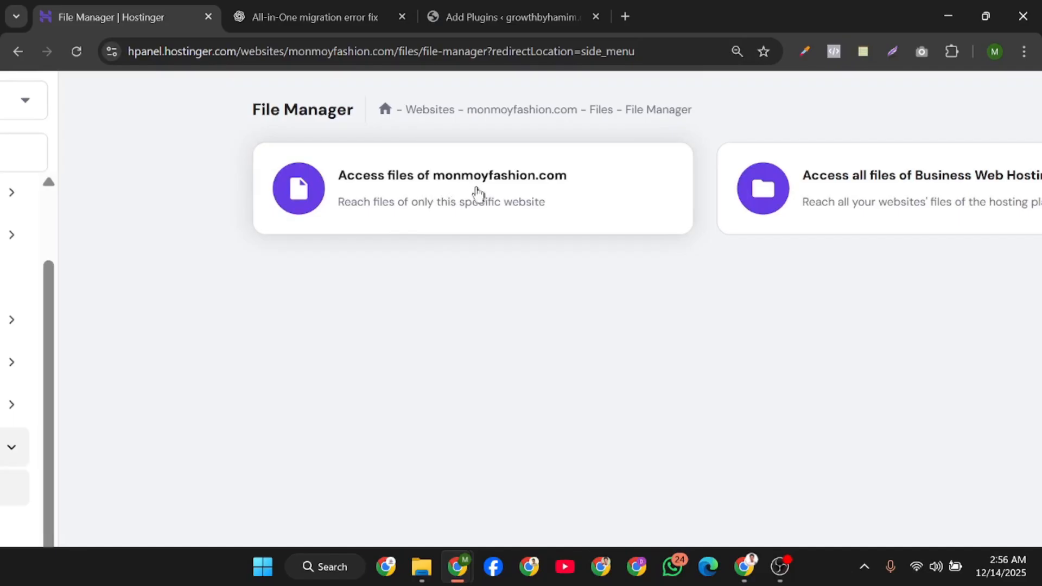
scroll(491, 200, down, 3)
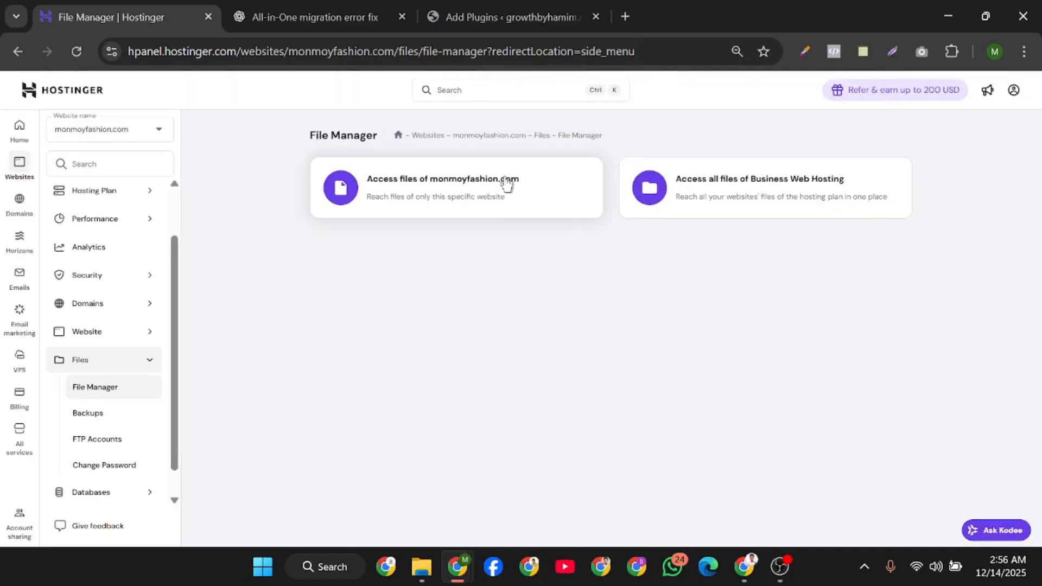
Change the selected website to growthbyhamim.com and access the files of only that site
click(145, 138)
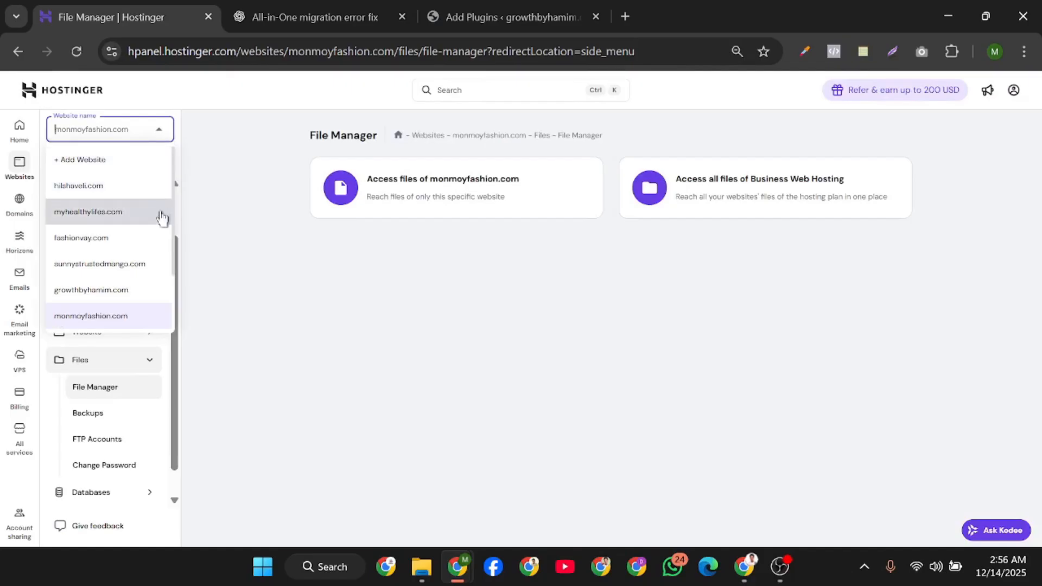
click(136, 287)
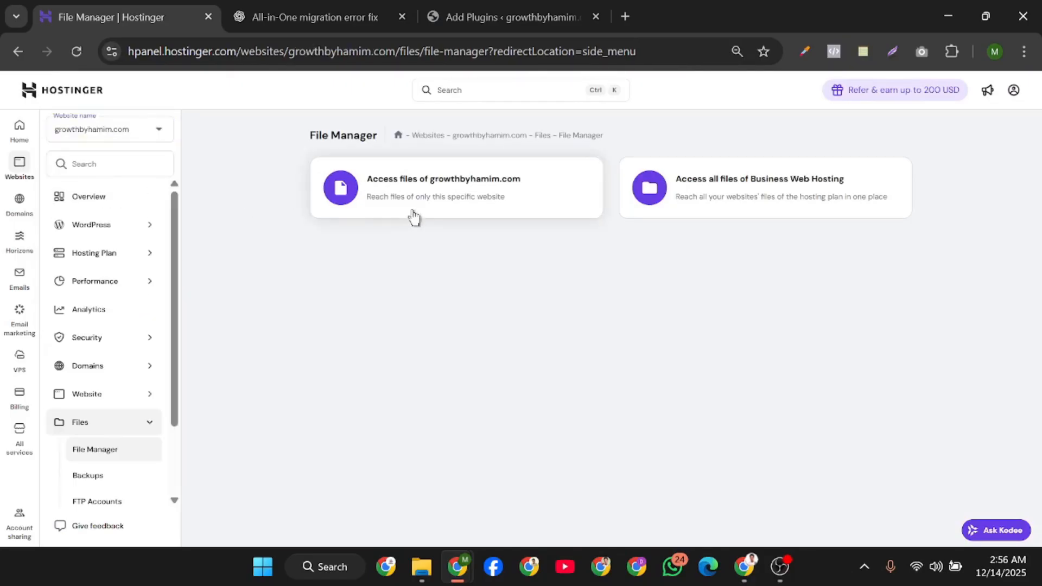
click(459, 201)
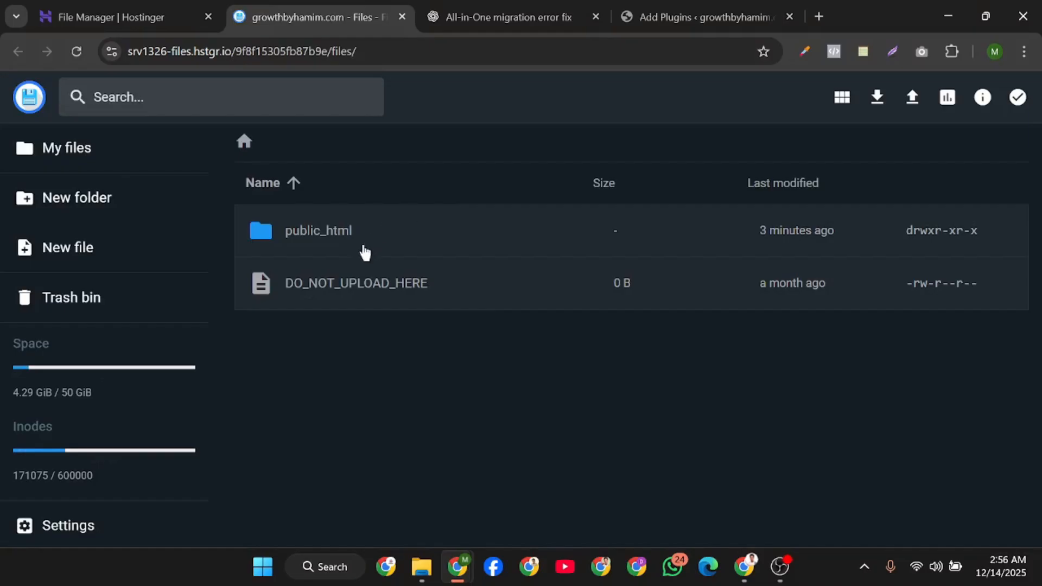
Open the ai1wm-backups folder inside public_html/wp-content
click(394, 243)
double_click(393, 243)
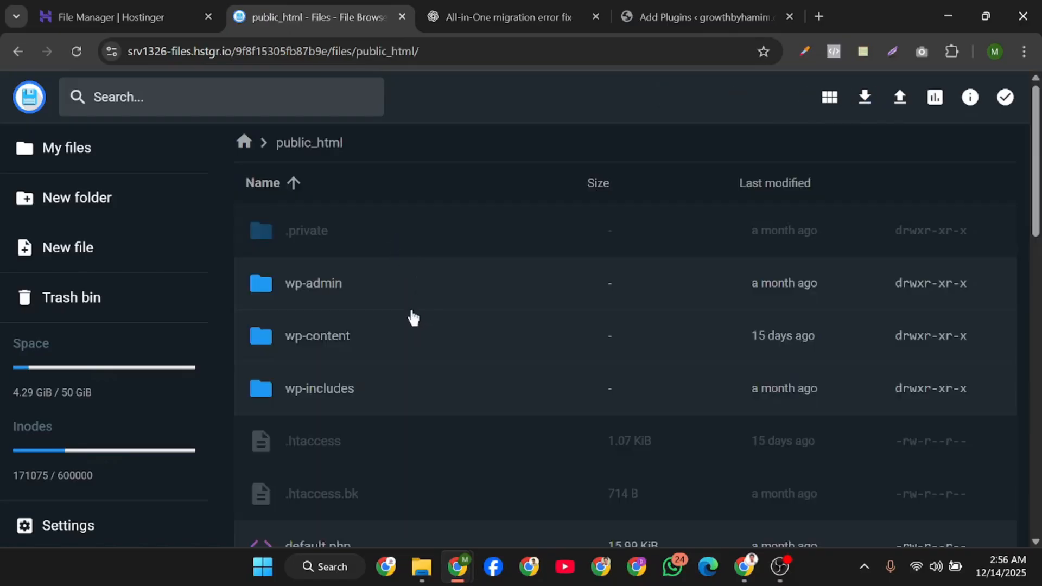
double_click(397, 346)
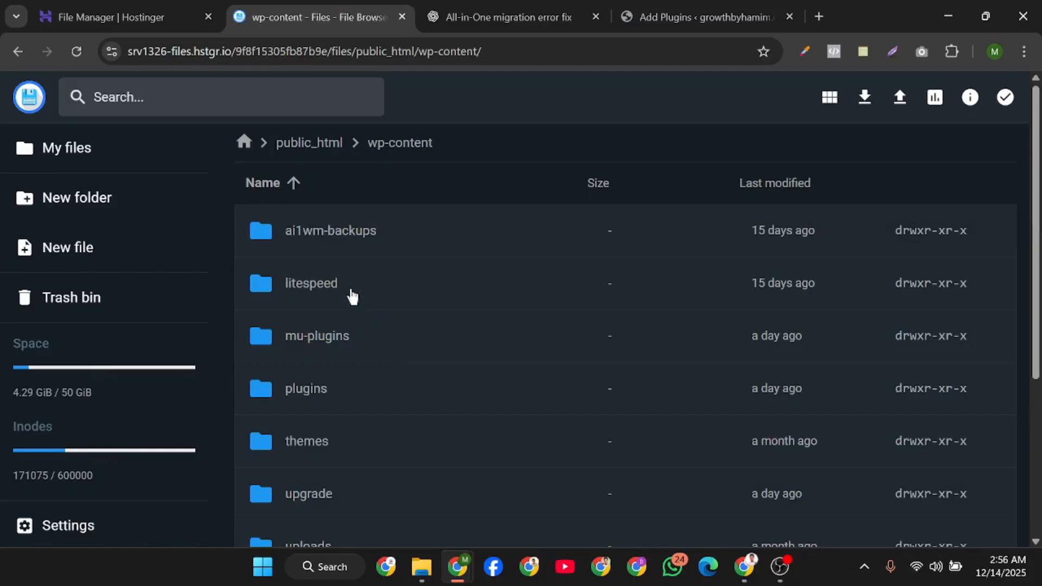
scroll(307, 244, up, 5)
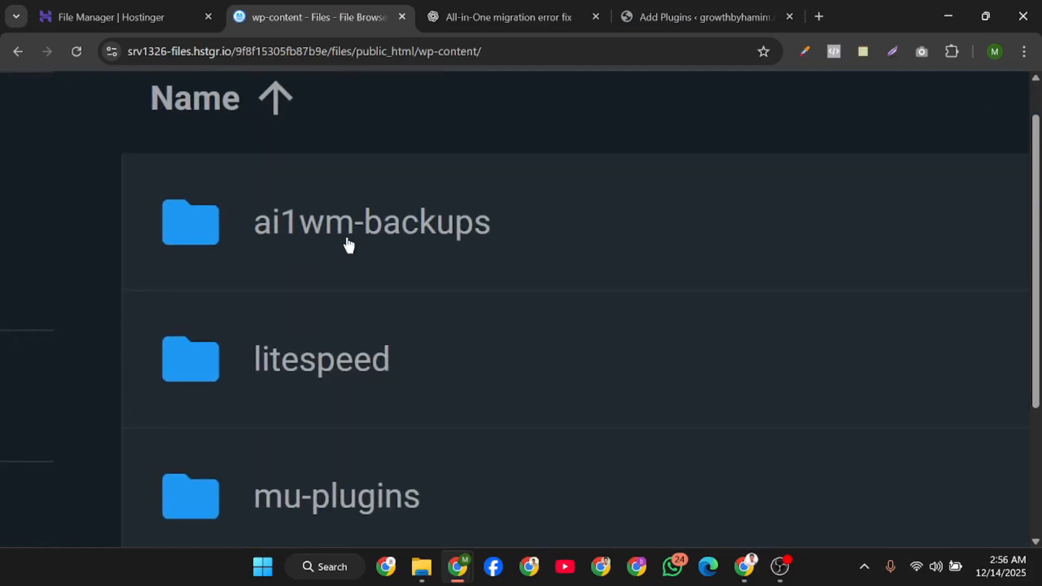
scroll(348, 245, down, 5)
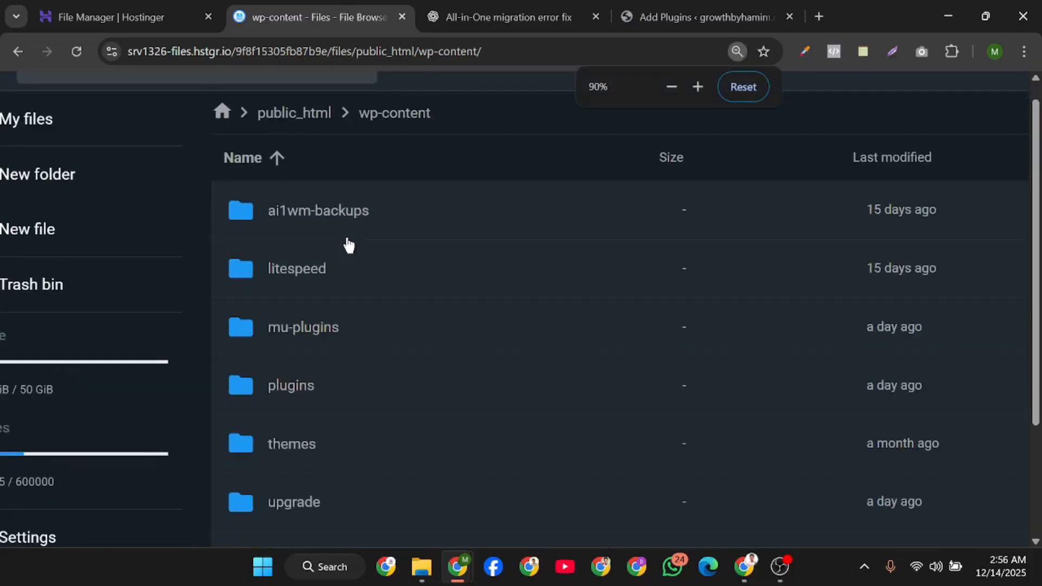
double_click(389, 205)
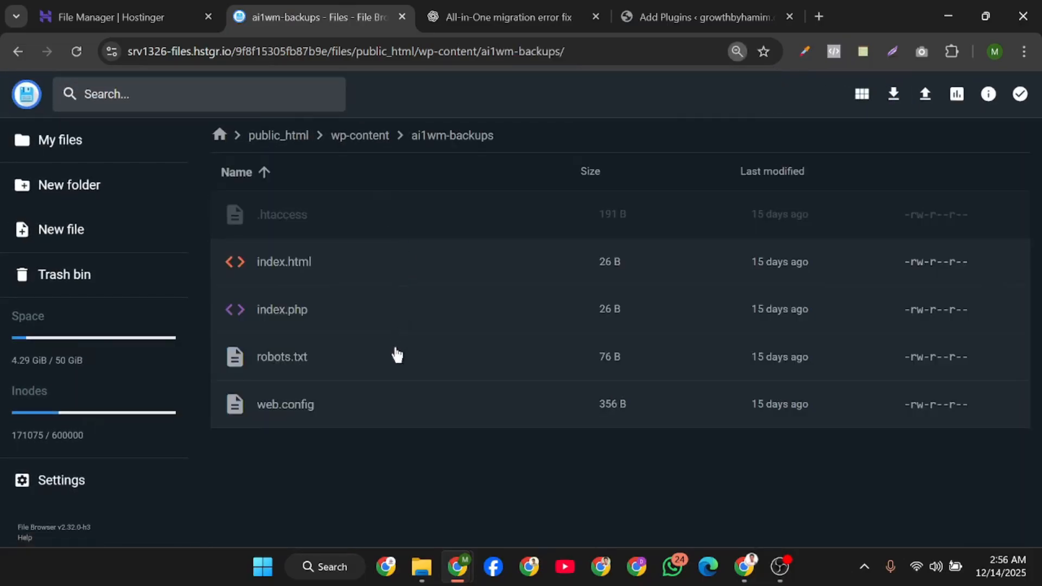
Delete index.html, index.php, robots.txt and web.config from the ai1wm-backups folder immediately, skipping the trash bin
click(385, 412)
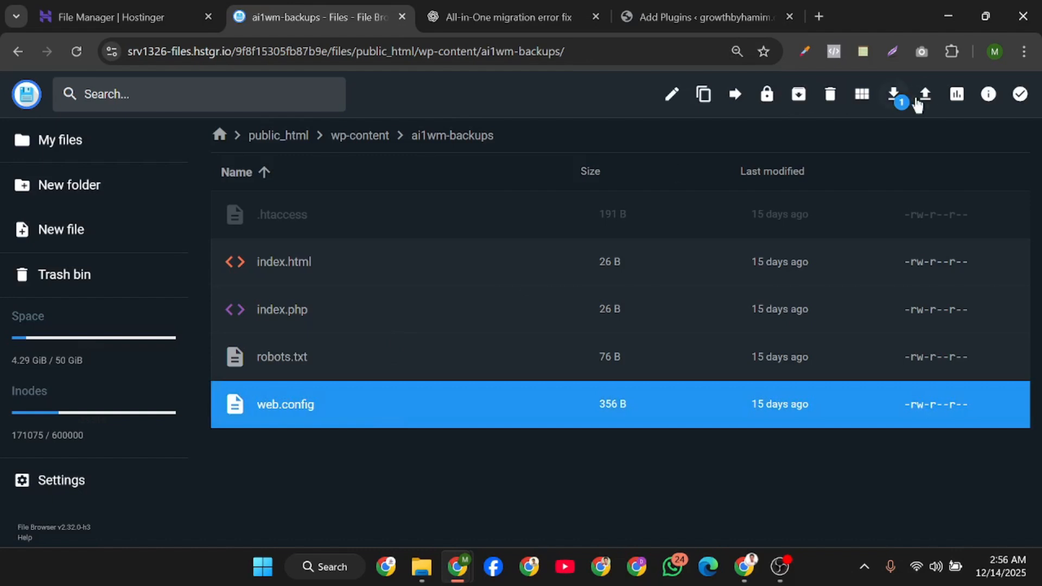
click(1018, 97)
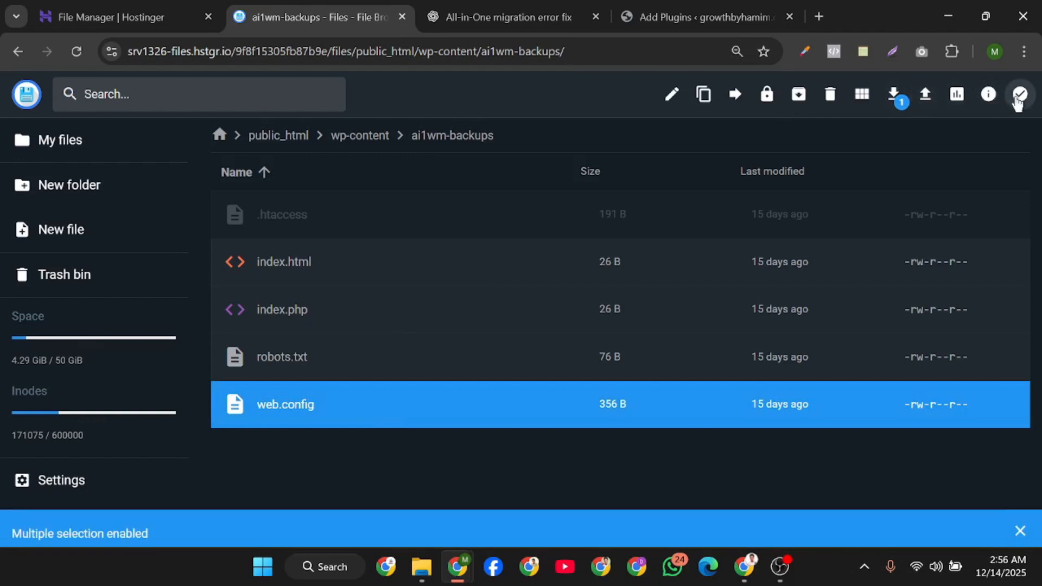
click(711, 263)
click(676, 329)
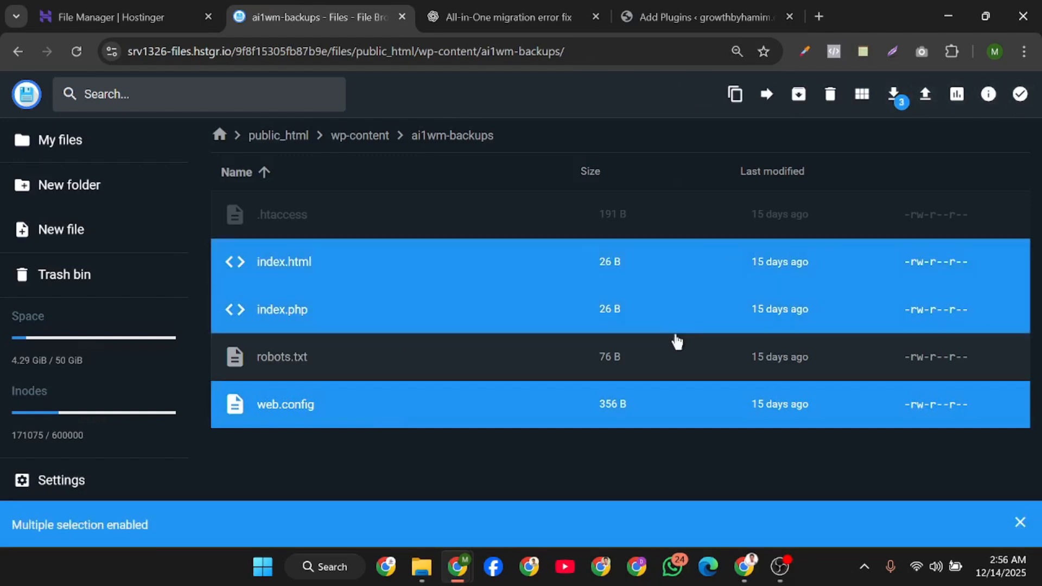
click(673, 355)
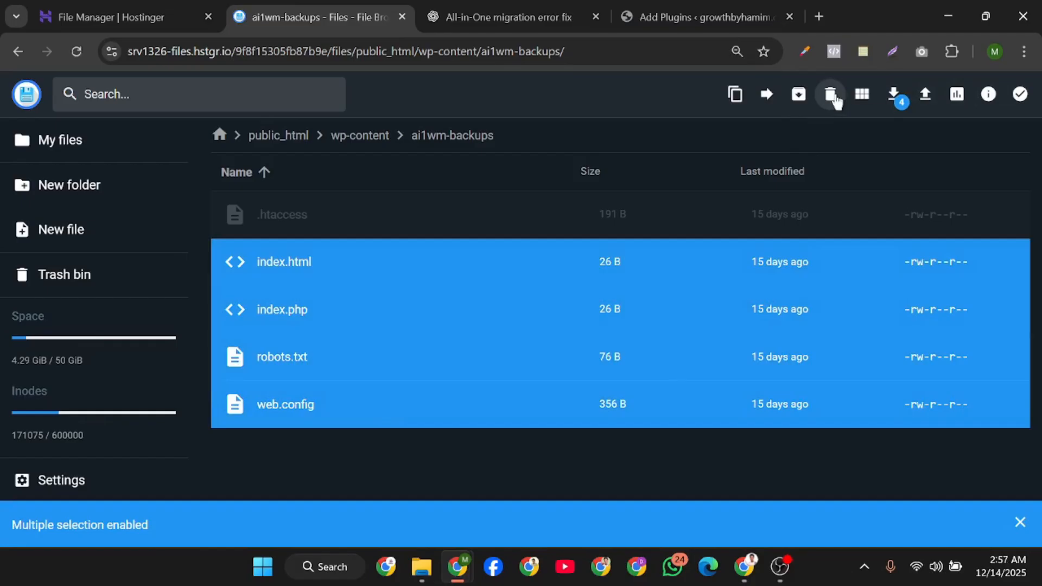
click(836, 98)
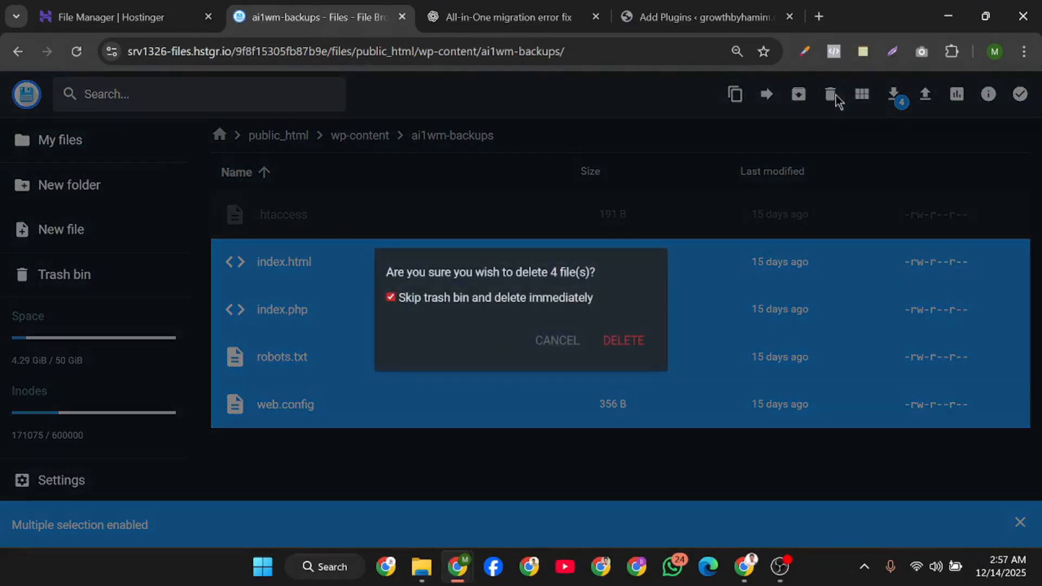
click(630, 342)
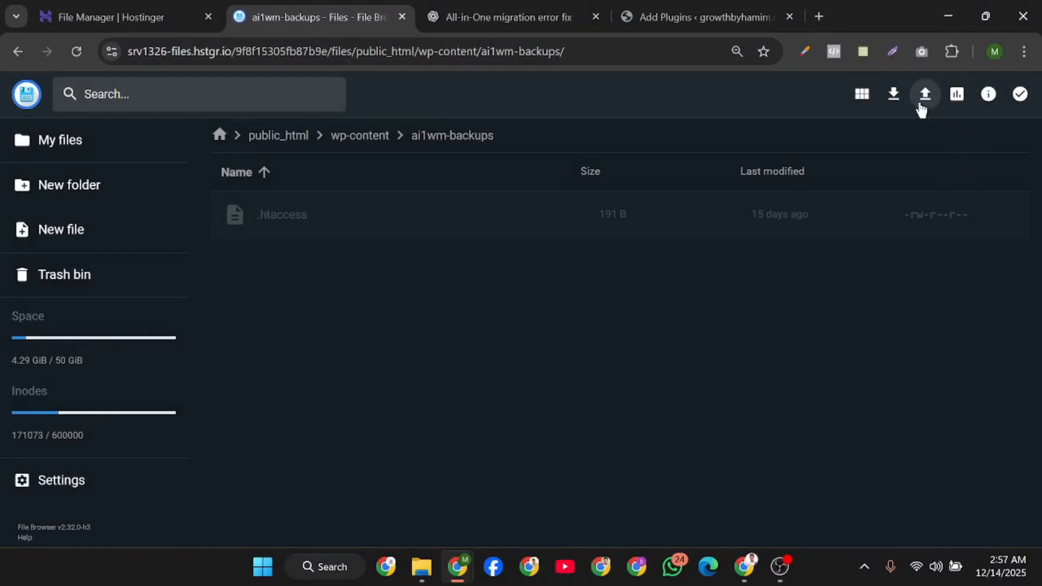
Find the growthbyhamim-com .wpress backup file in Downloads and upload it to the ai1wm-backups folder
click(924, 96)
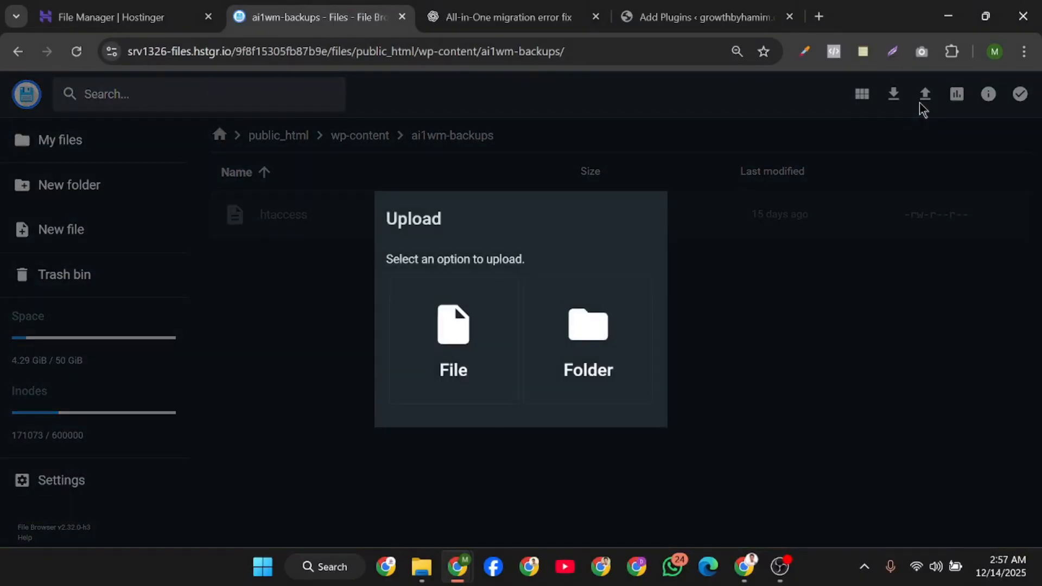
click(473, 377)
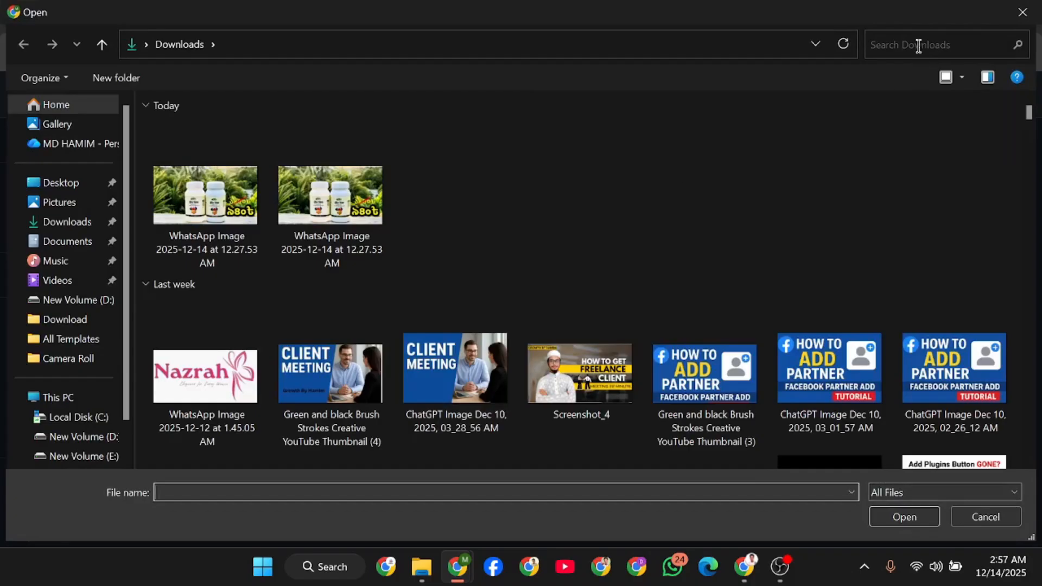
click(894, 44)
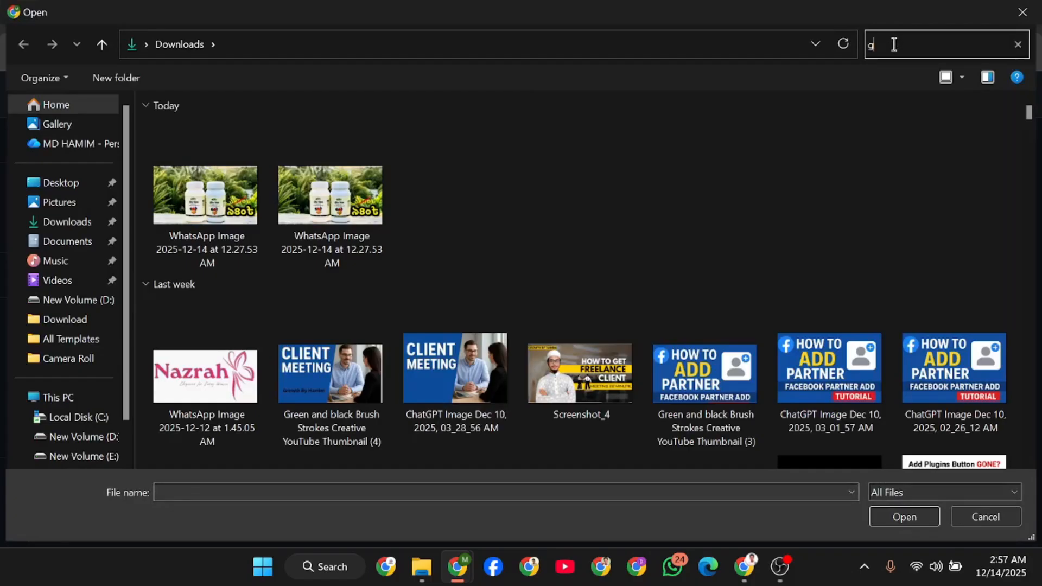
text(groe)
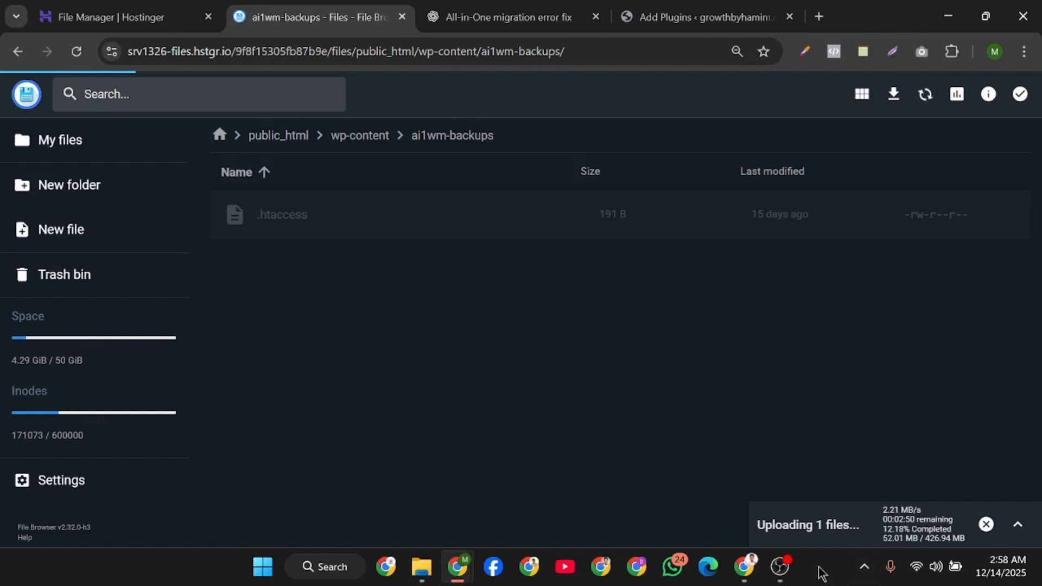
click(780, 567)
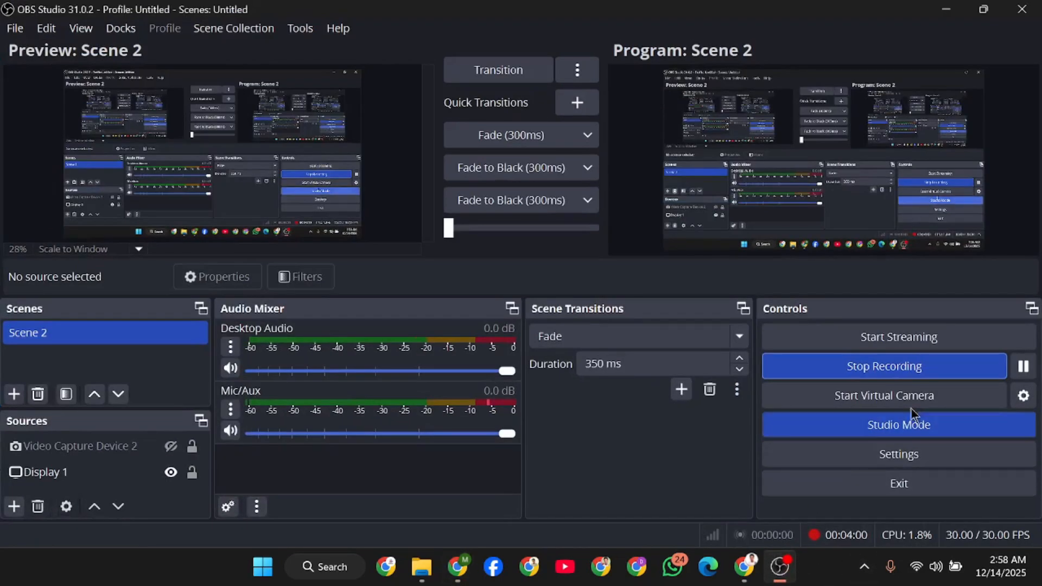
click(1023, 367)
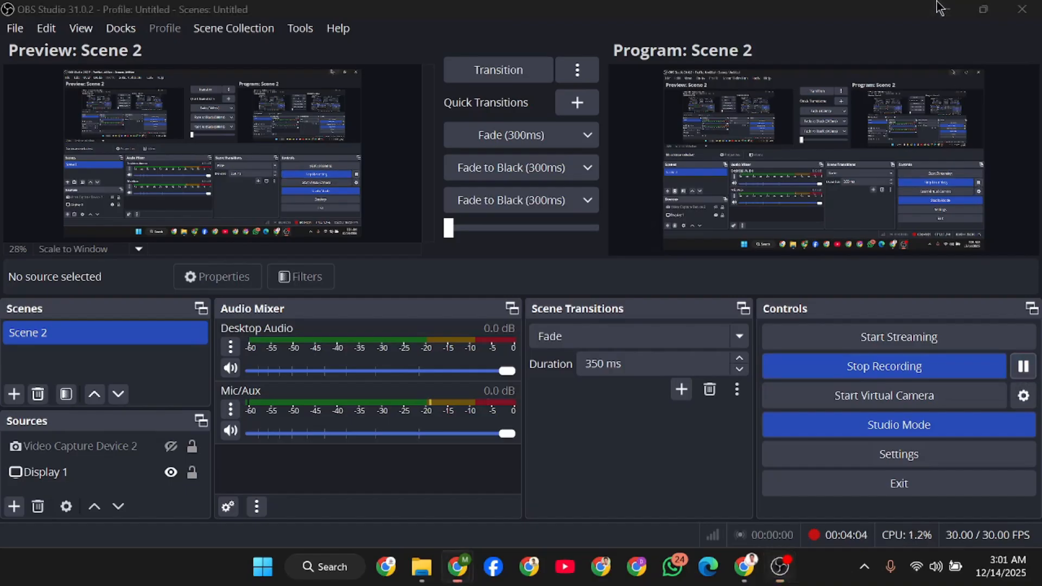
click(937, 2)
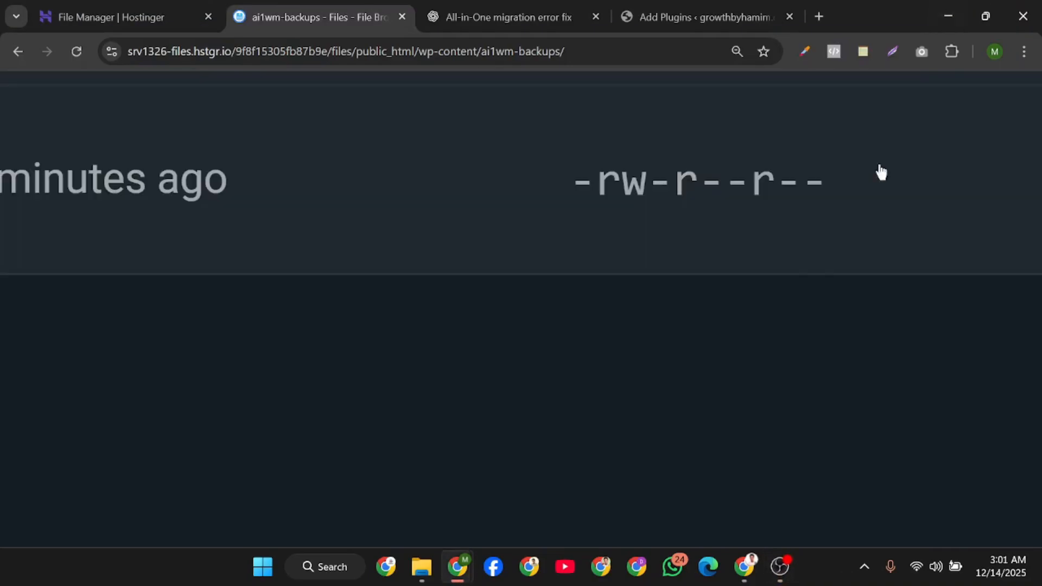
Check the uploaded .wpress backup and the import error screenshot in ChatGPT, and return to the WordPress Add Plugins page
scroll(787, 283, down, 5)
scroll(787, 282, down, 5)
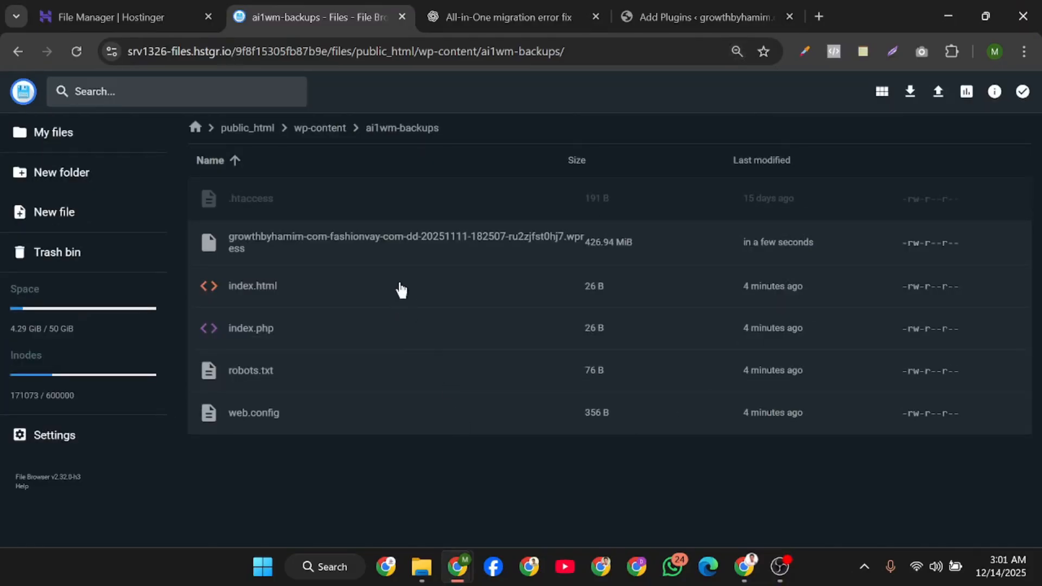
click(510, 15)
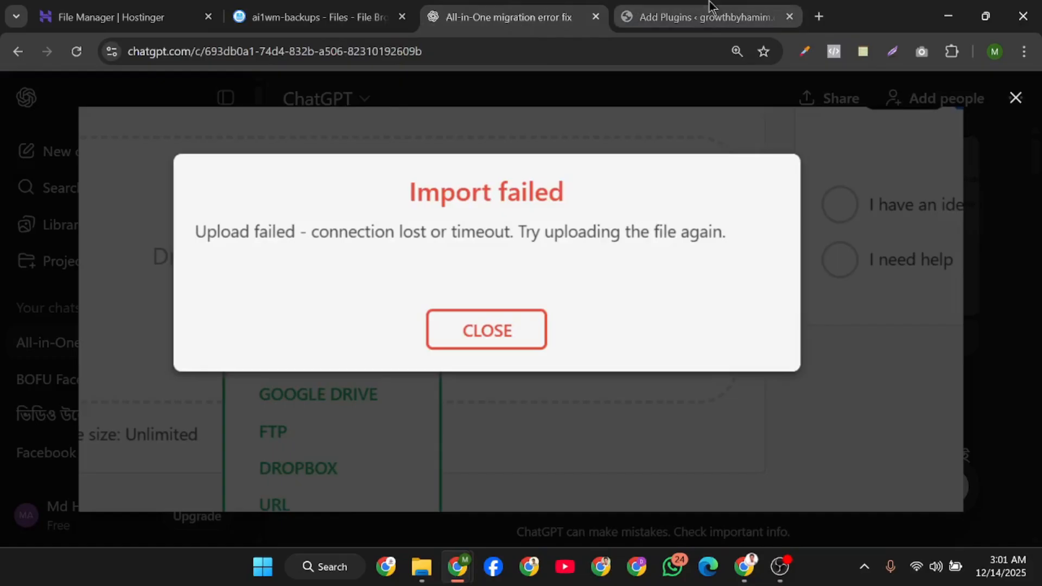
click(705, 17)
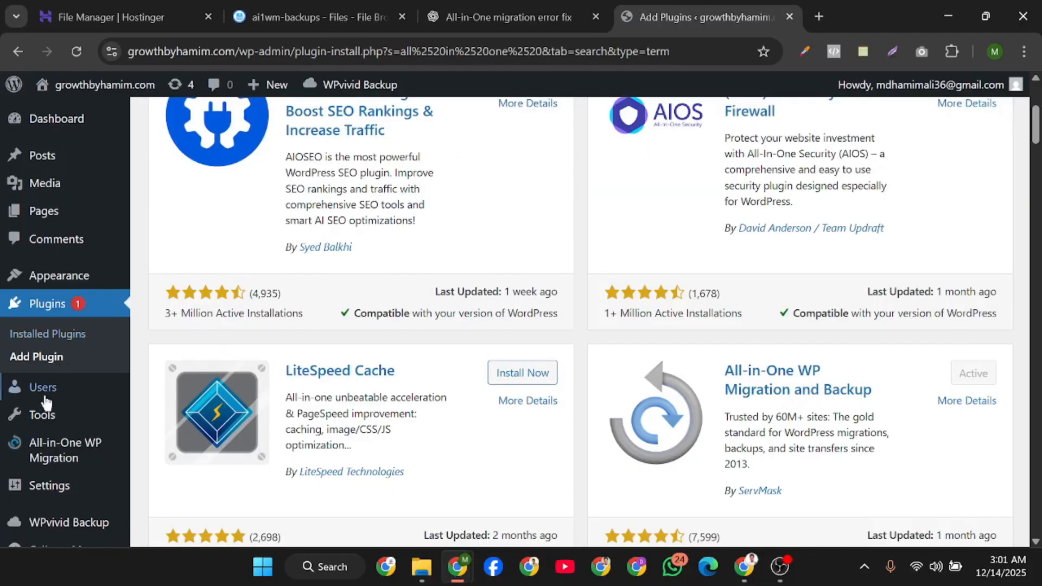
mouse_move(68, 442)
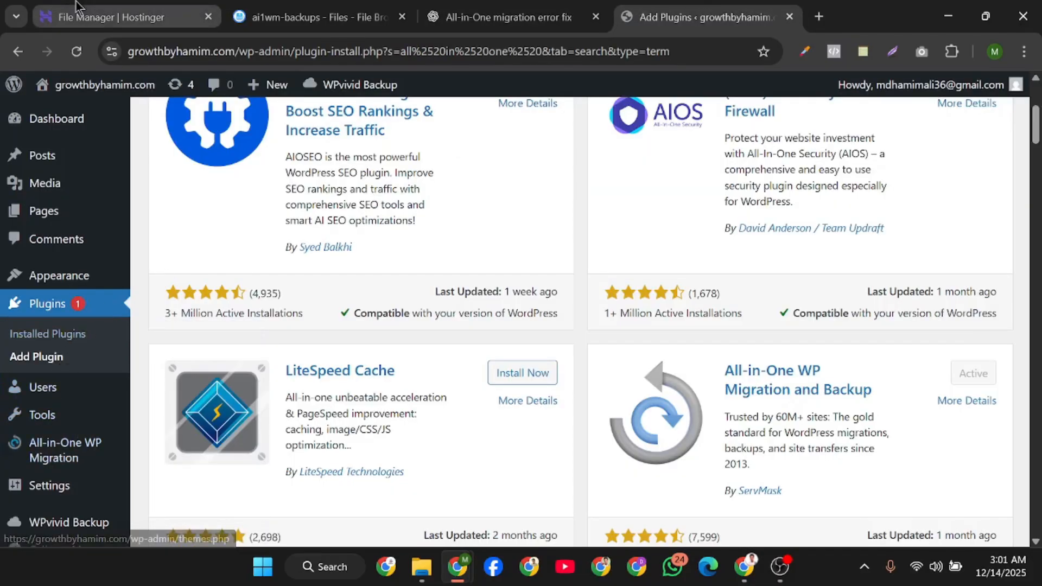
Reload the WordPress admin page and open the All-in-One WP Migration backups list
click(77, 52)
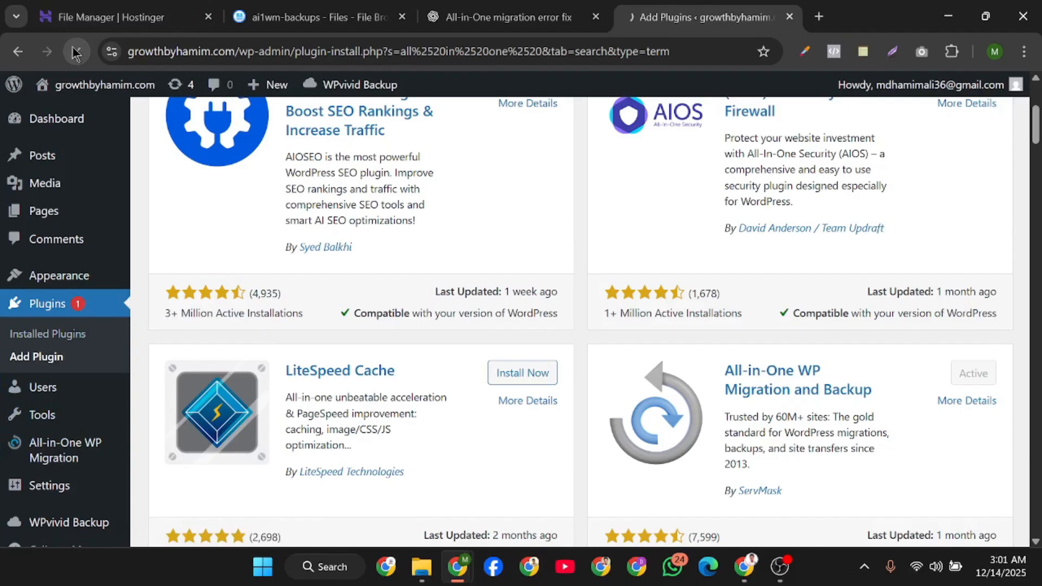
mouse_move(74, 453)
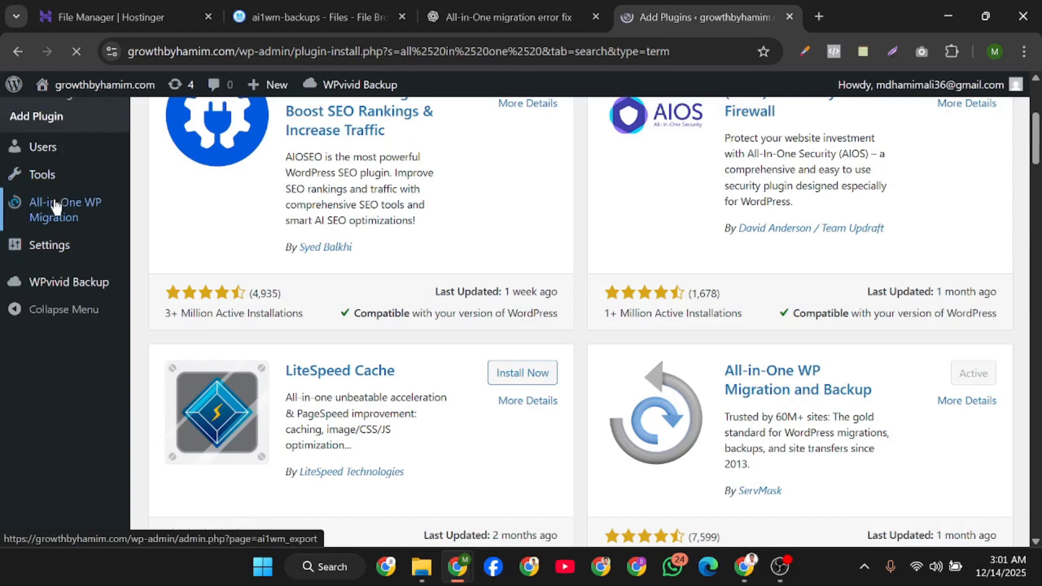
mouse_move(71, 432)
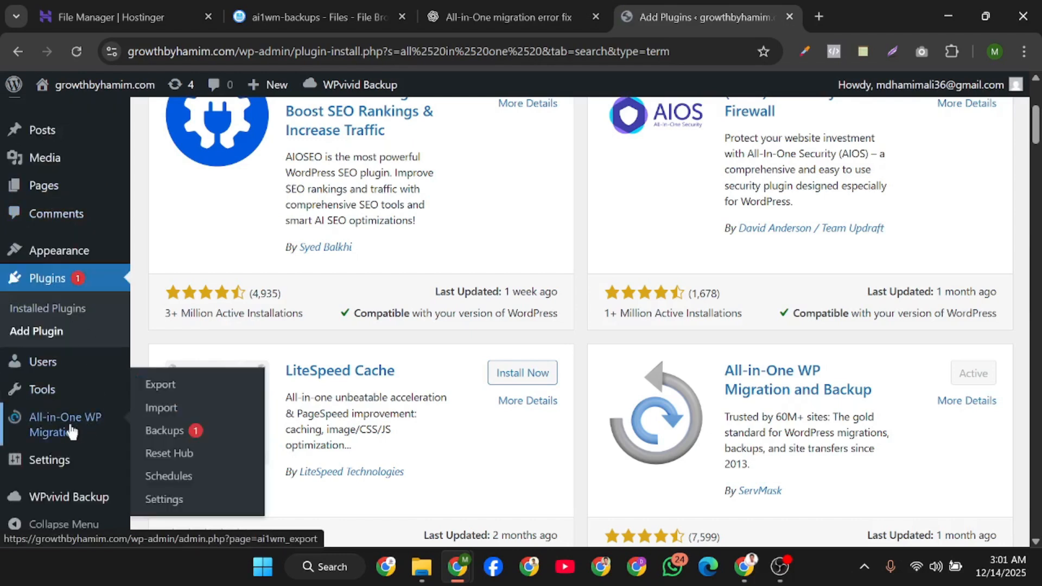
click(160, 430)
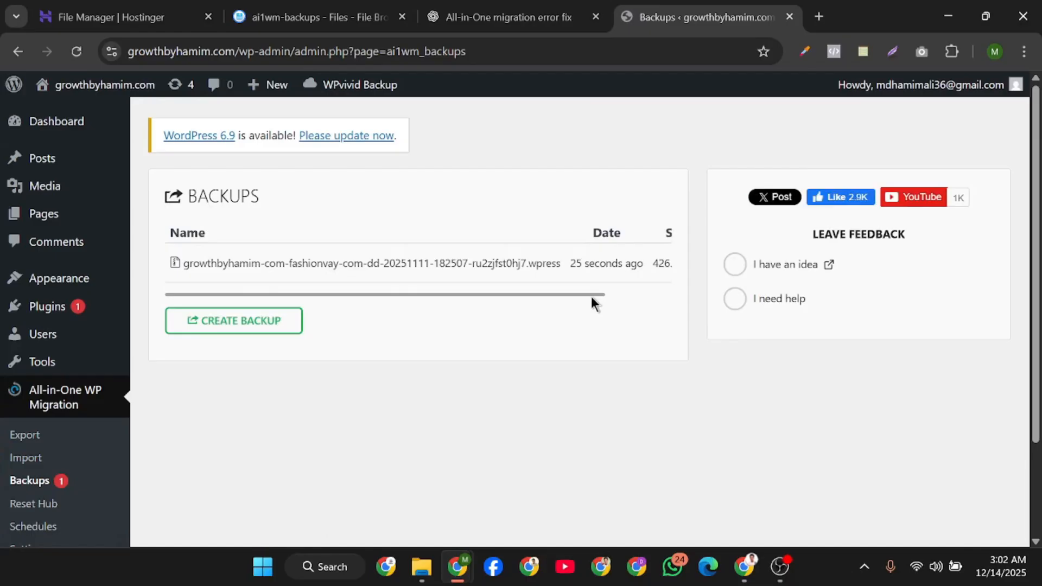
Restore the uploaded growthbyhamim-com-fashionvay-com .wpress backup, proceeding past the PHP version warning and finishing the import
drag(581, 295, 676, 292)
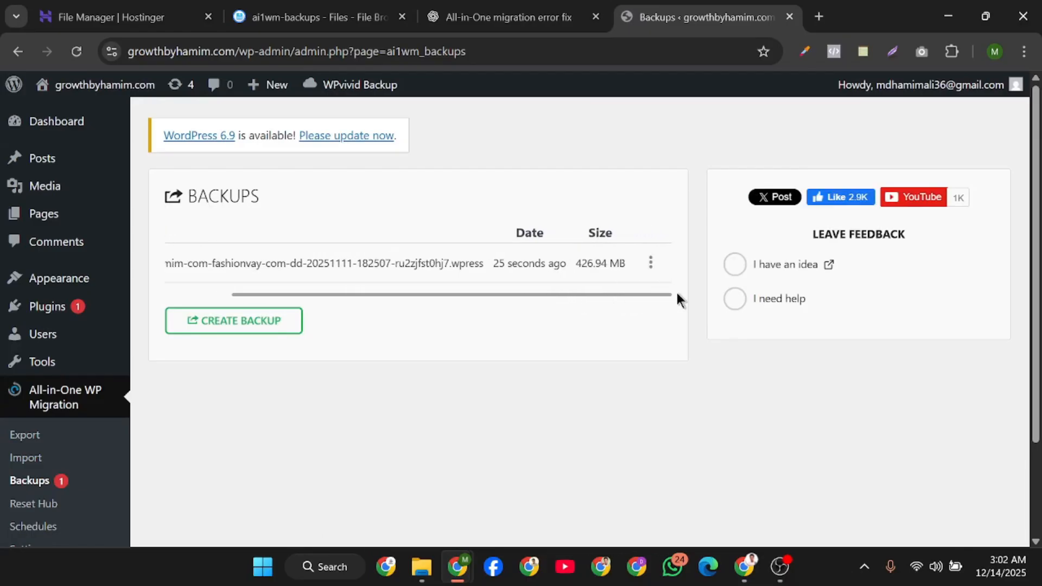
click(655, 267)
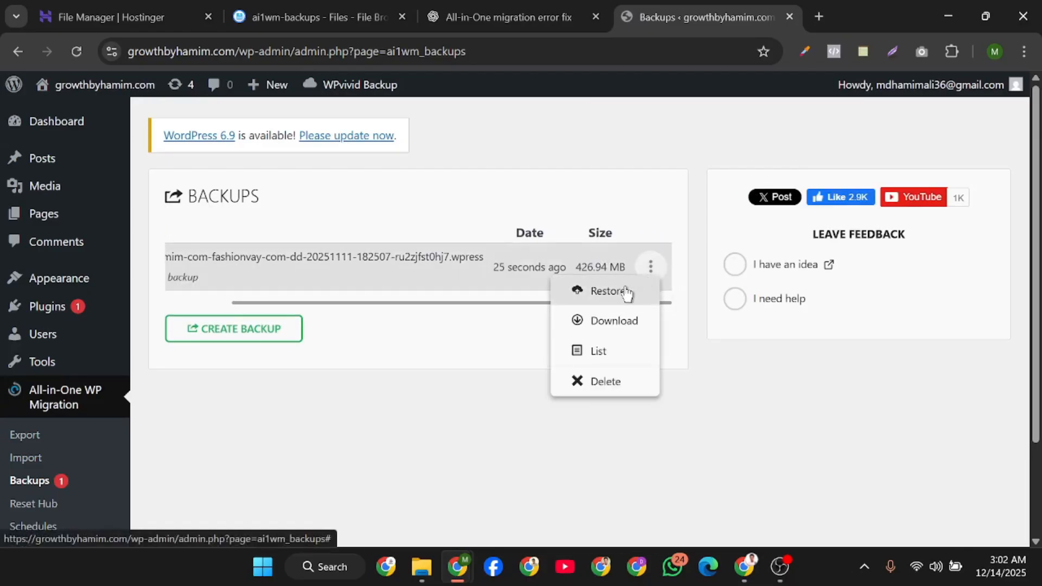
click(606, 291)
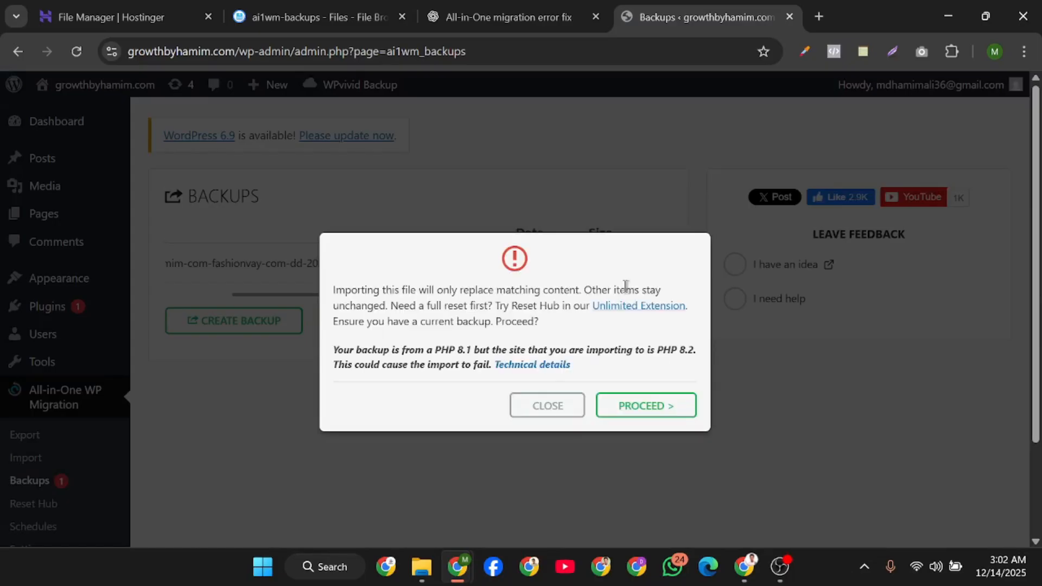
click(616, 408)
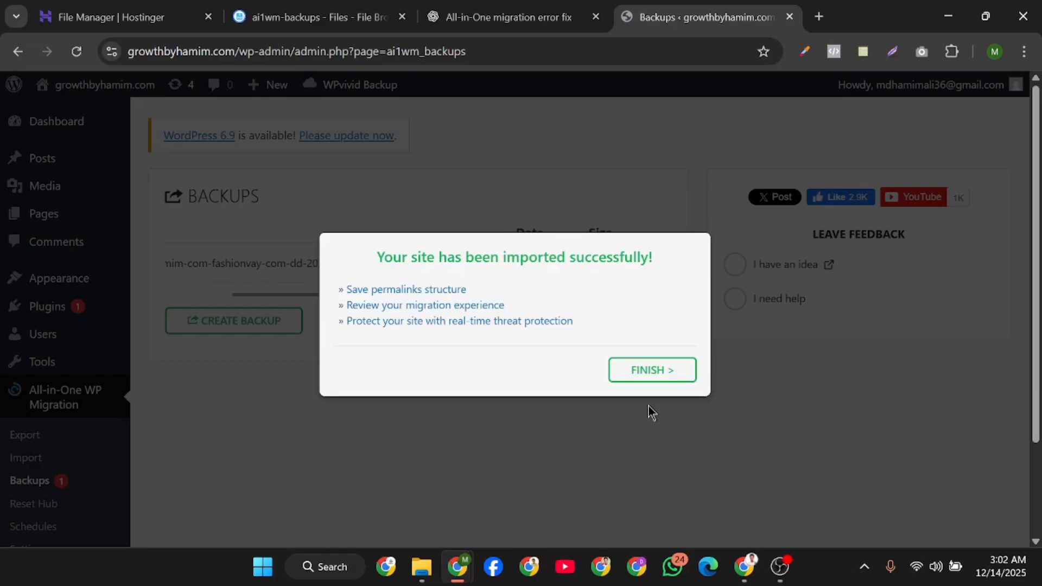
click(641, 370)
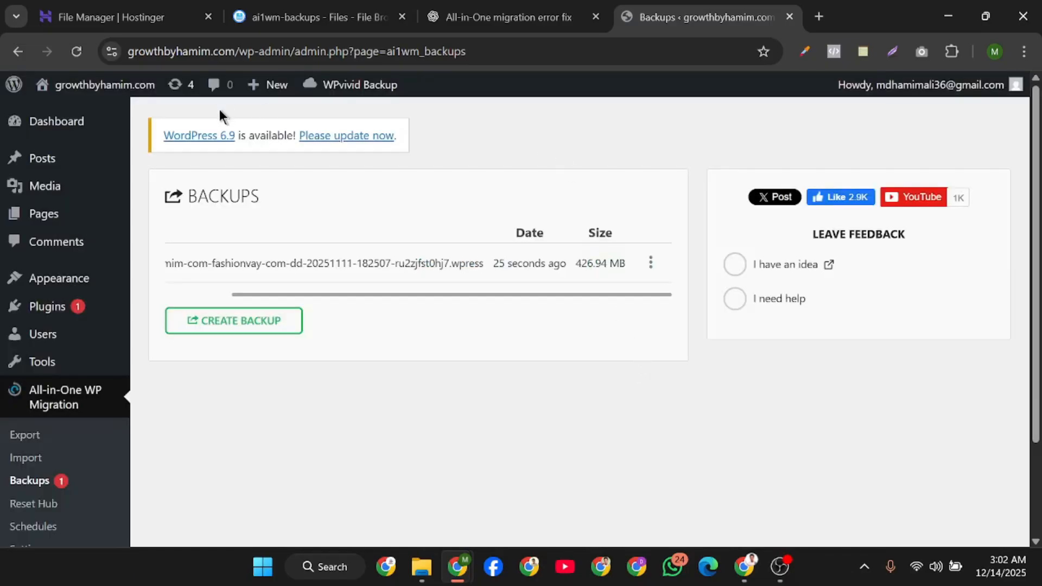
View the growthbyhamim.com front page and go to the site's wp-admin address
click(102, 86)
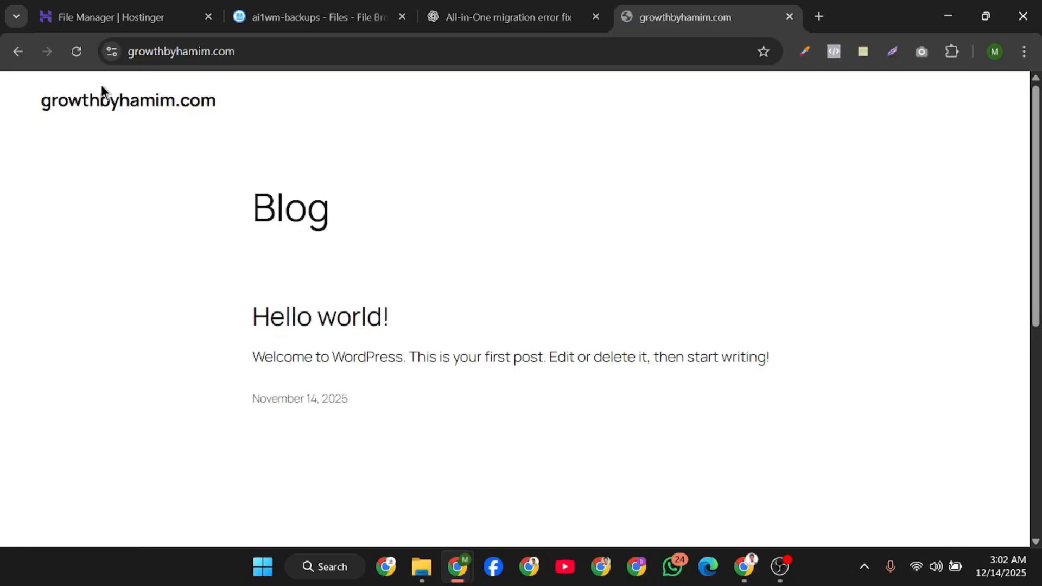
click(493, 43)
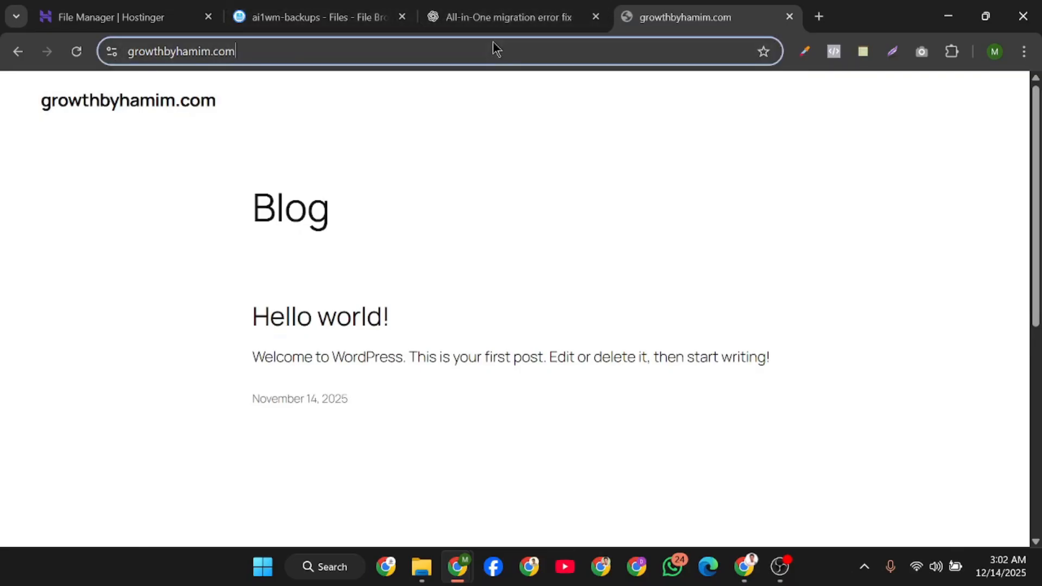
click(532, 52)
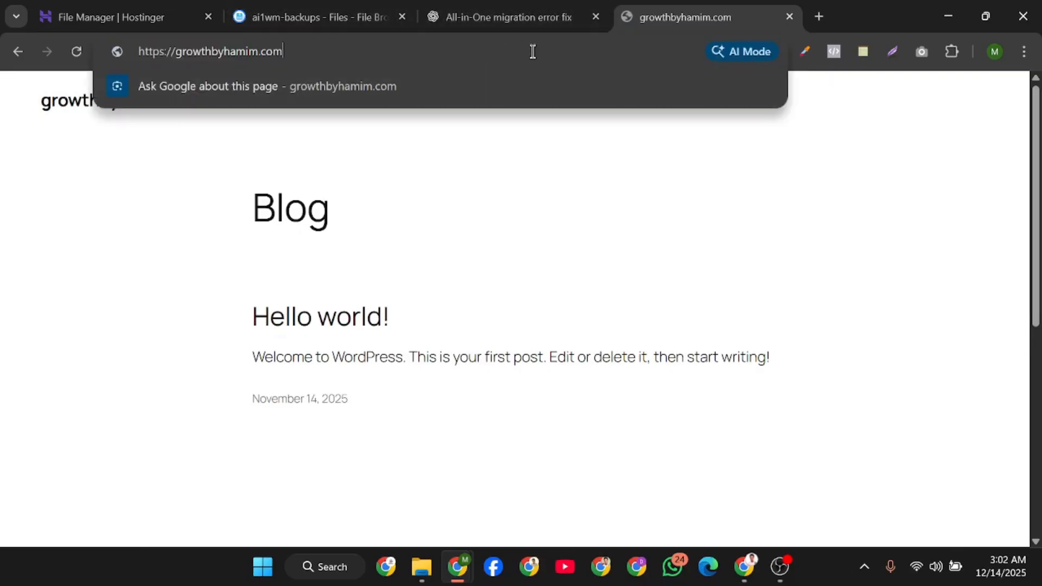
text(/)
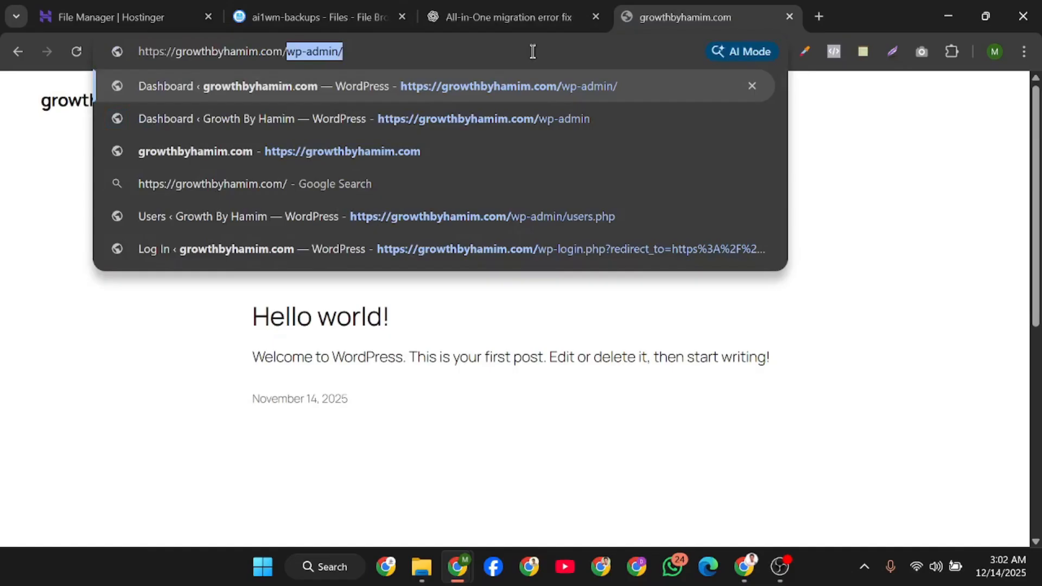
key(Return)
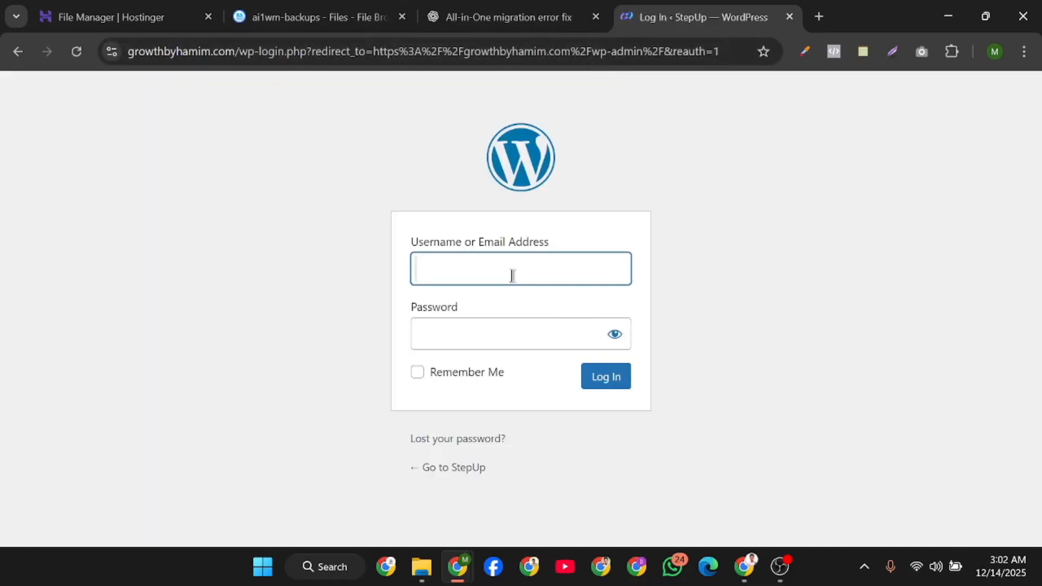
Switch to Hostinger and open the WordPress admin of growthbyhamim.com from the home page's website list
click(507, 10)
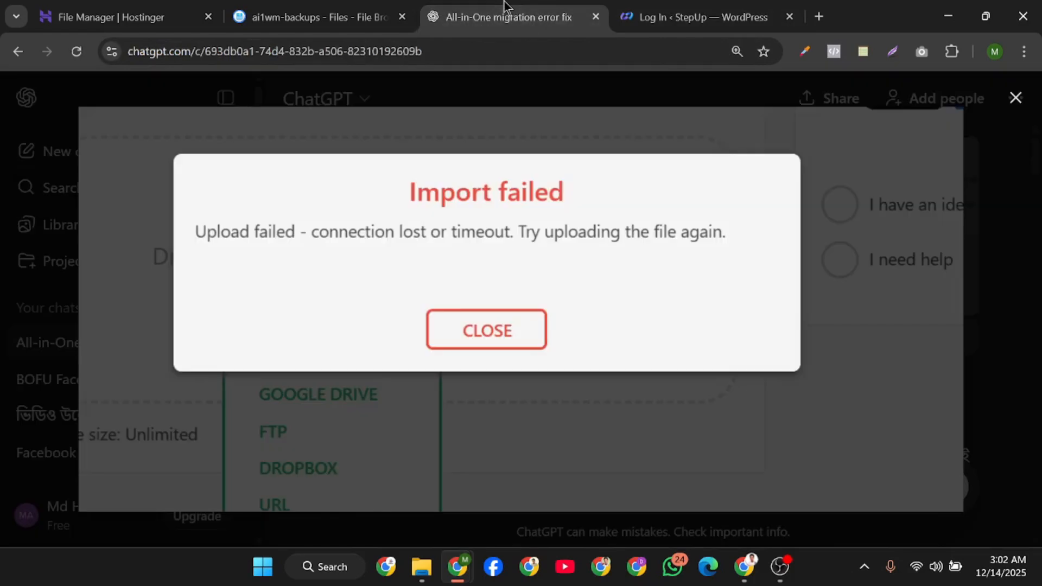
click(364, 10)
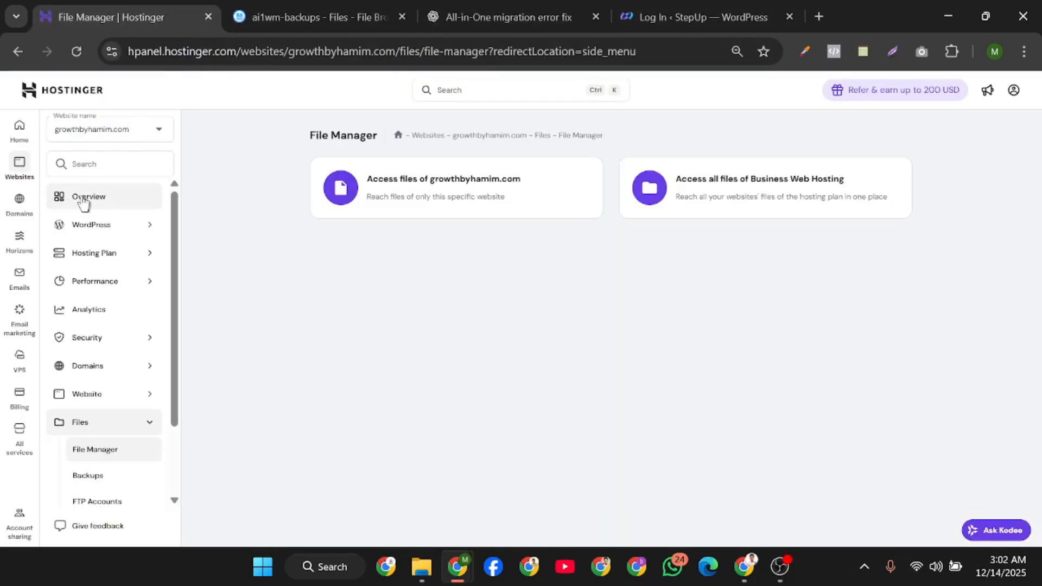
click(22, 130)
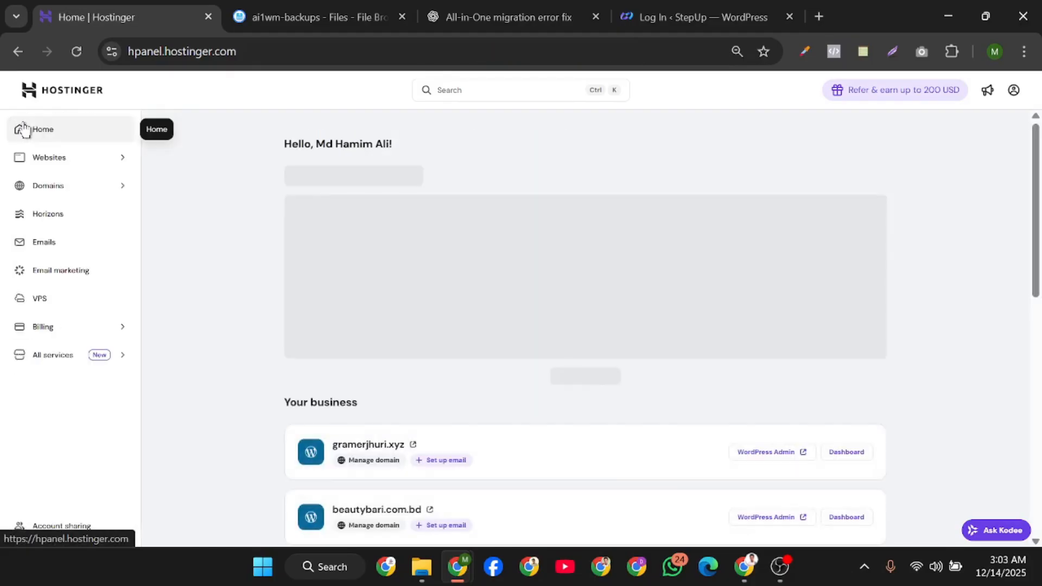
scroll(692, 339, down, 5)
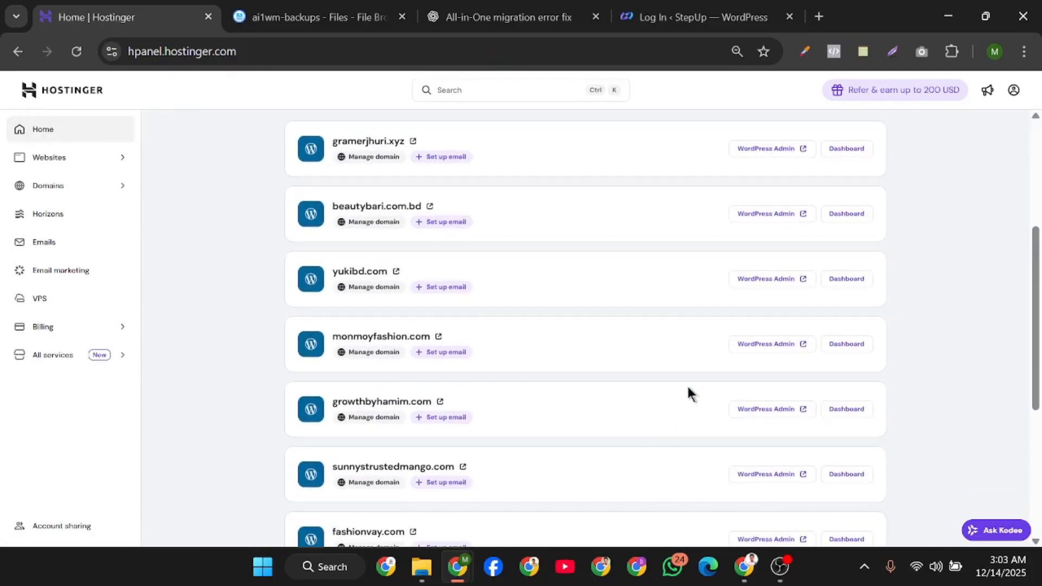
click(781, 409)
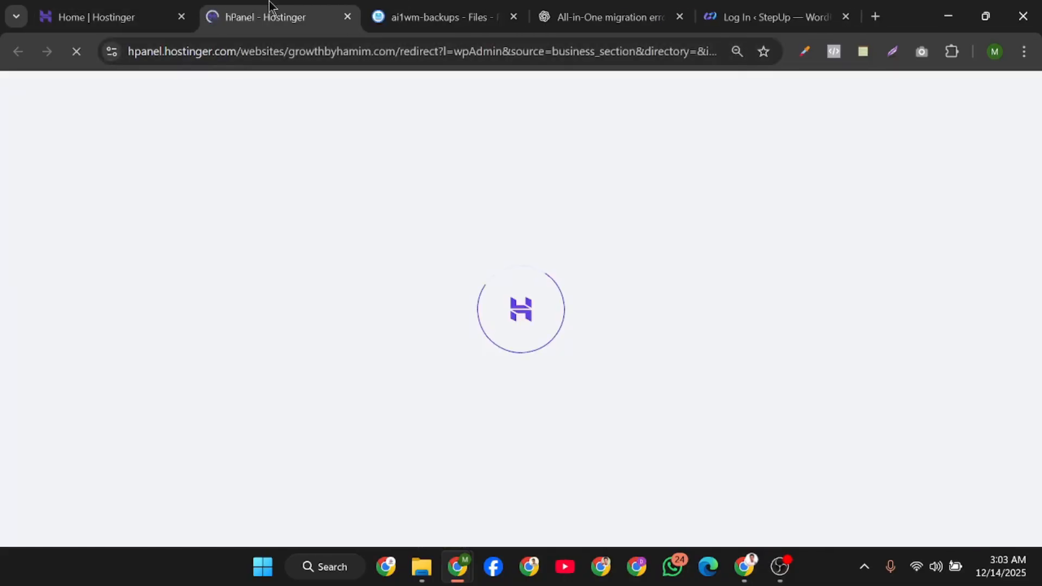
click(445, 7)
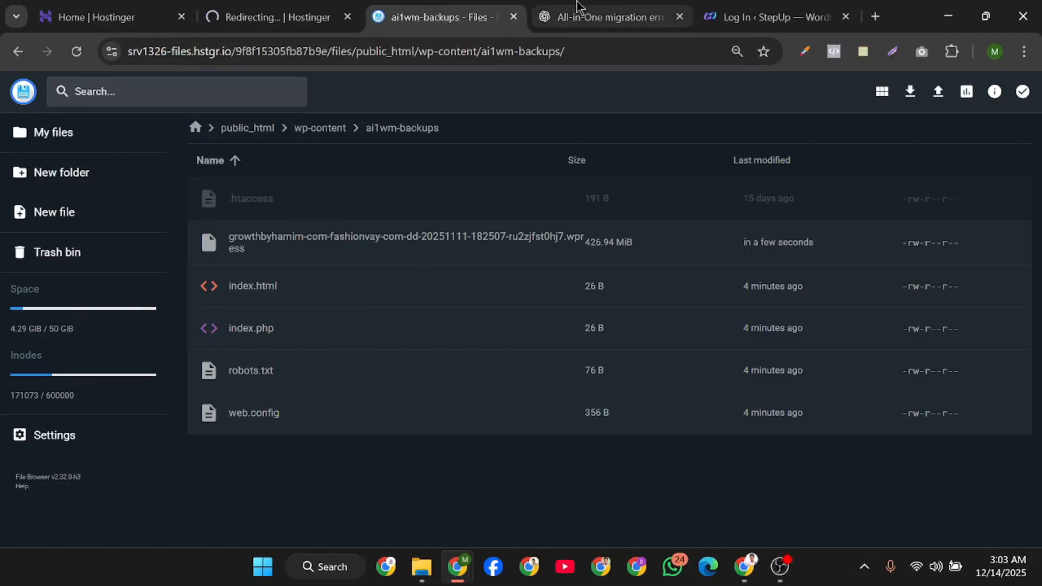
click(616, 6)
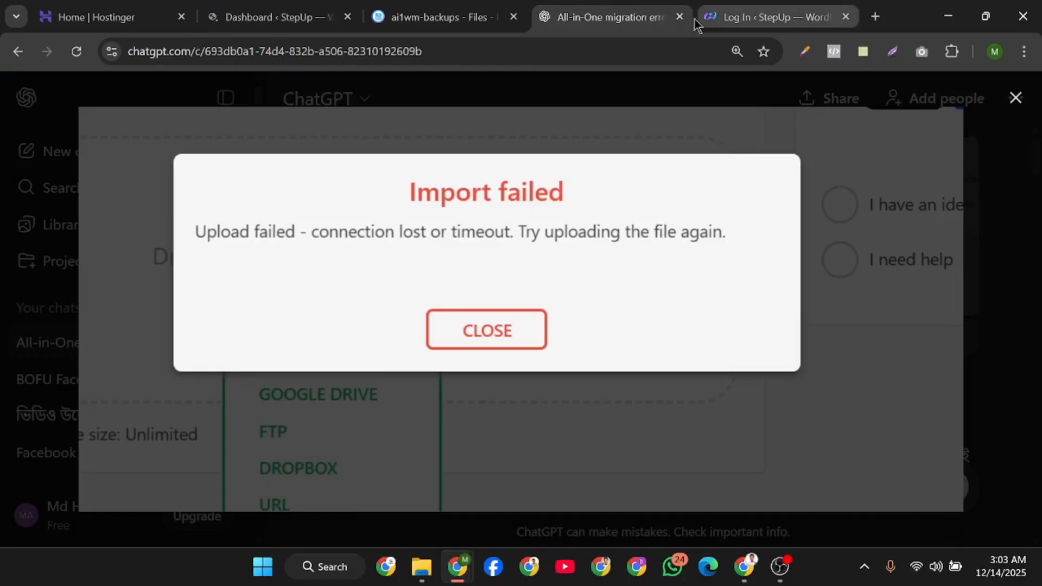
click(445, 8)
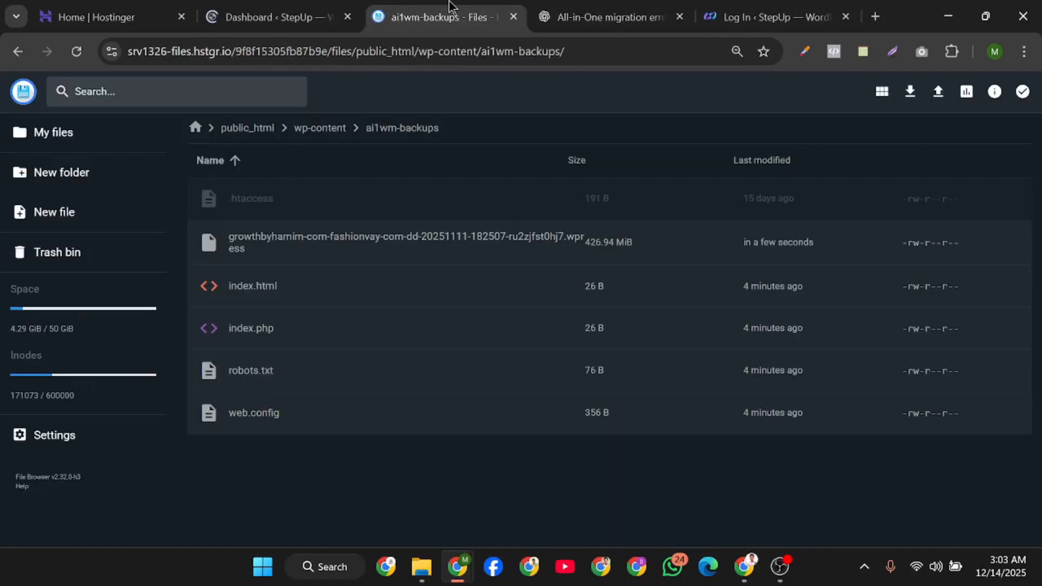
Create a new backup of the restored site in All-in-One WP Migration's backups list, closing the download offer without downloading
click(289, 6)
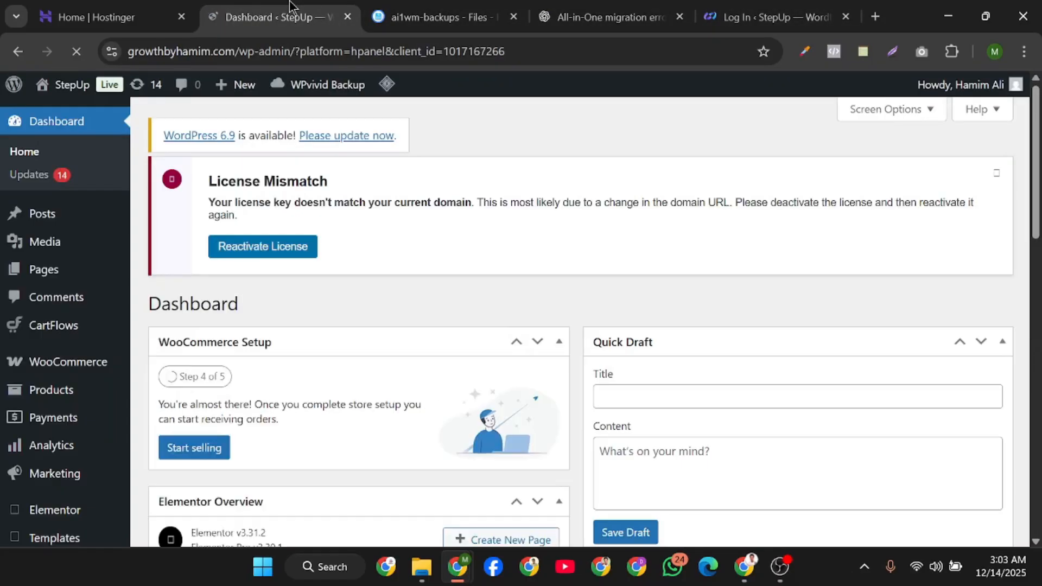
mouse_move(68, 480)
scroll(68, 480, down, 3)
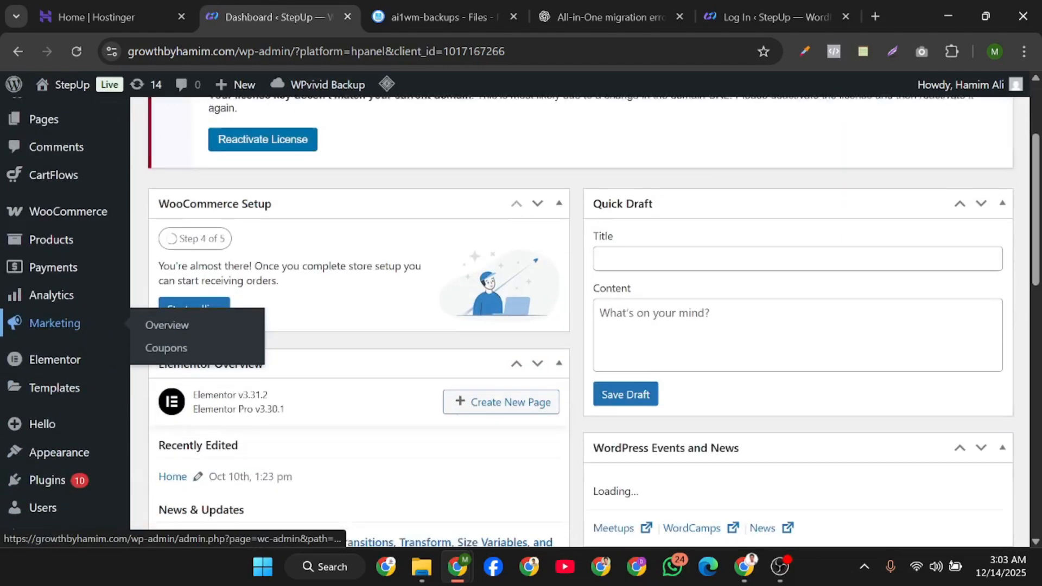
mouse_move(35, 548)
scroll(34, 545, down, 4)
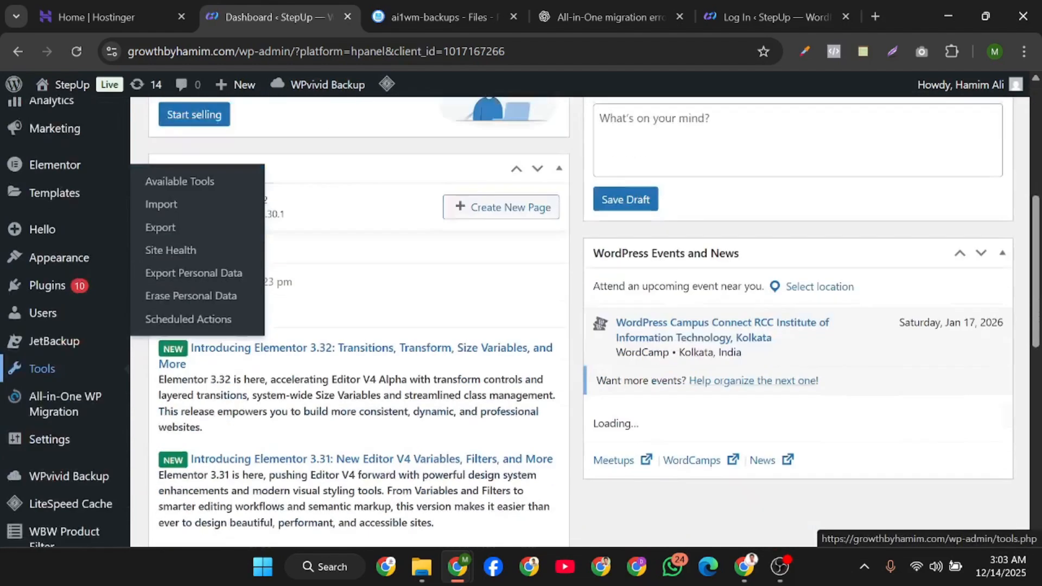
mouse_move(65, 355)
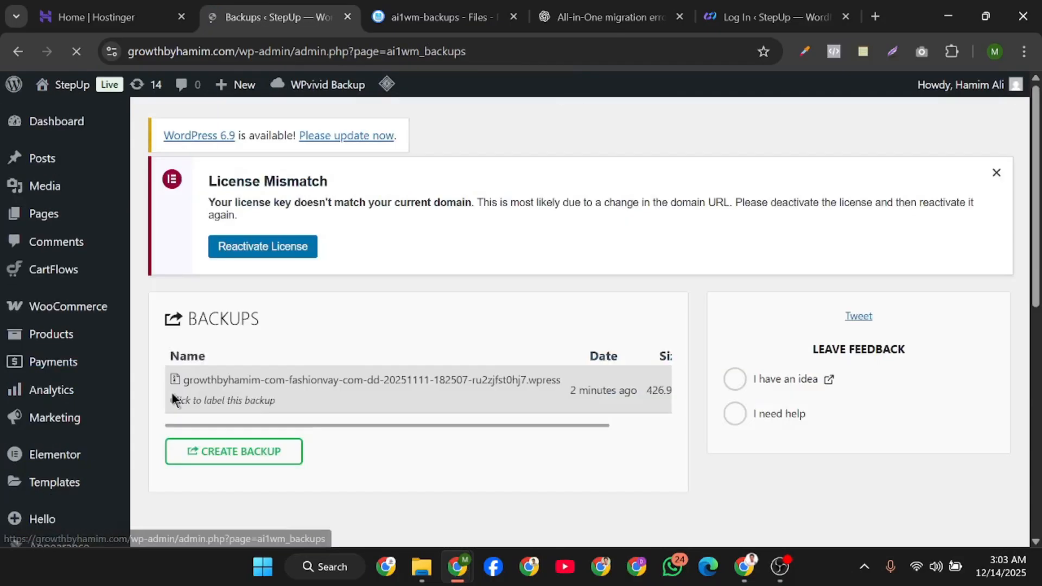
click(234, 448)
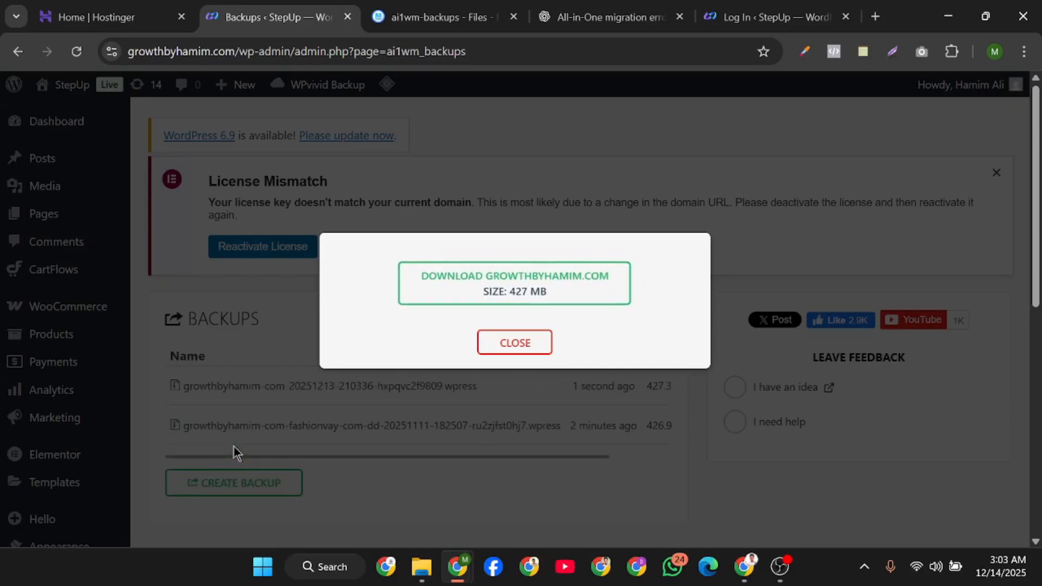
click(507, 338)
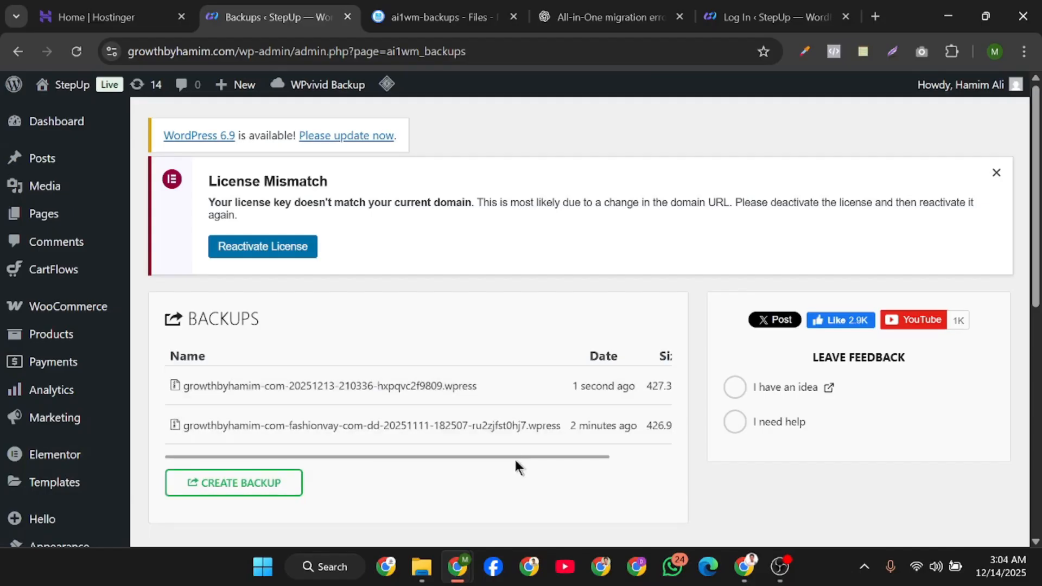
Restore the newly created growthbyhamim-com-20251213 backup, proceed with replacing matching content, and finish the import
click(637, 457)
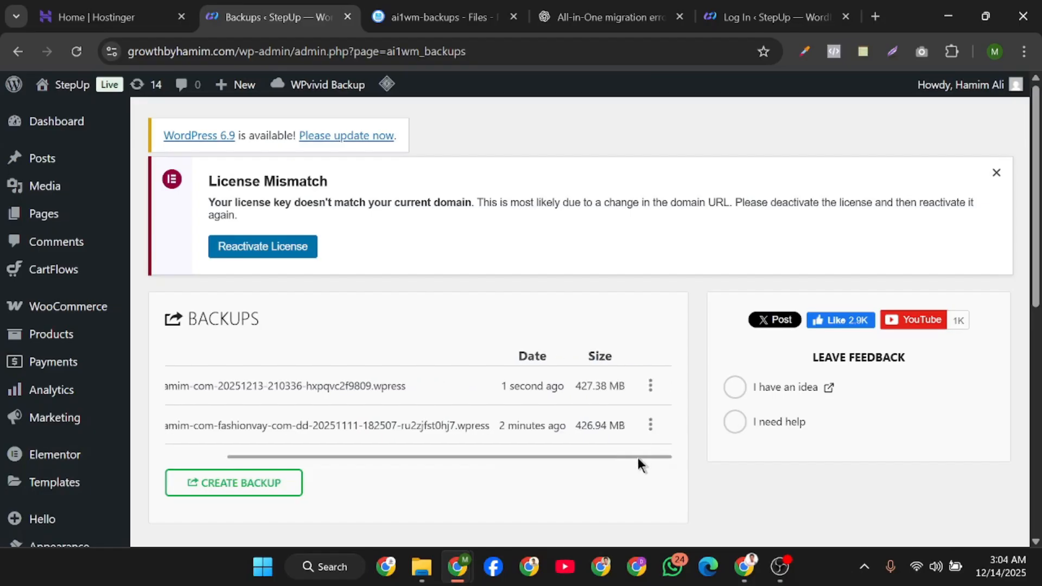
click(650, 390)
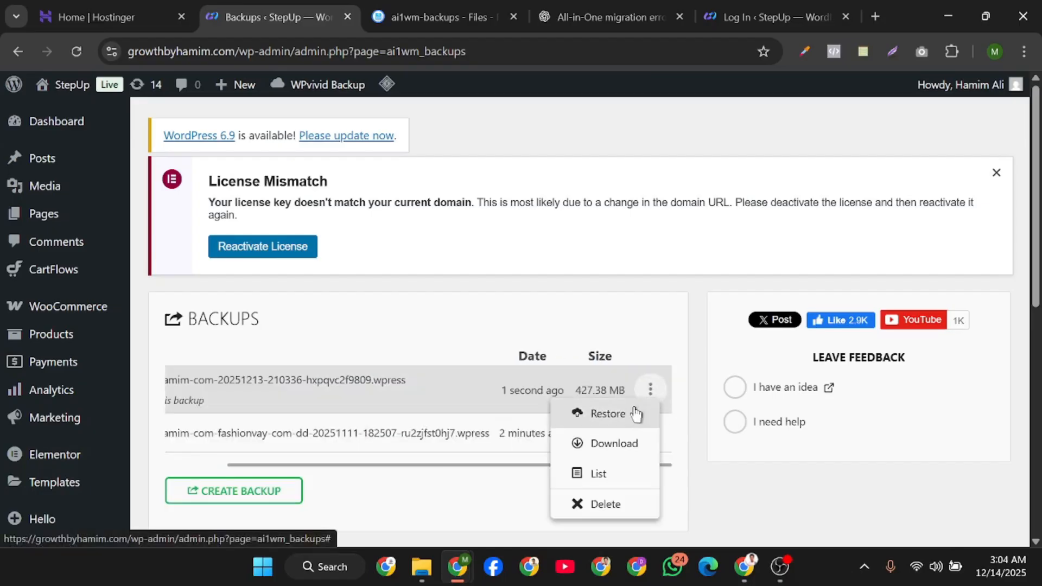
click(633, 412)
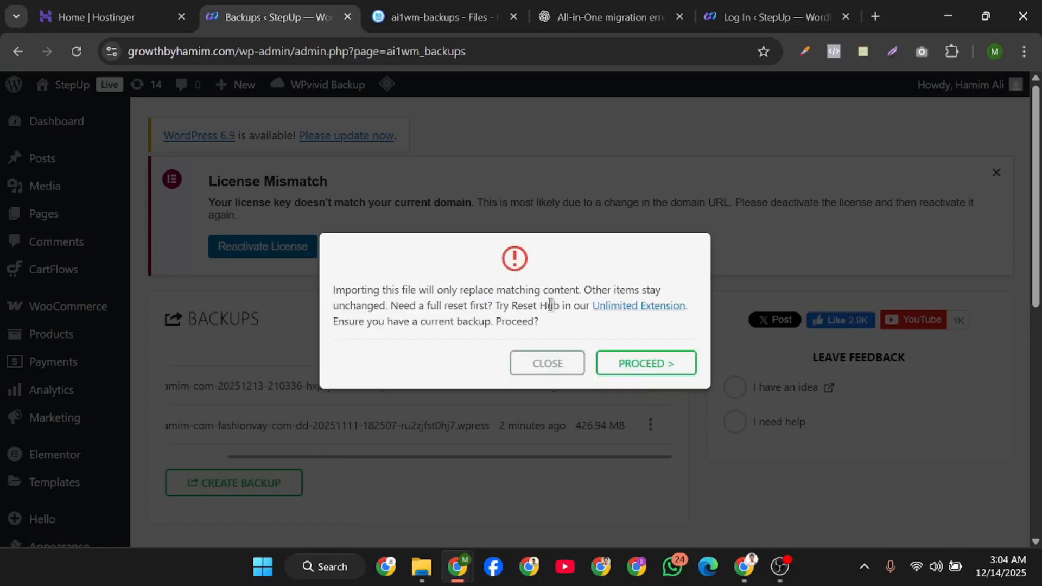
click(641, 363)
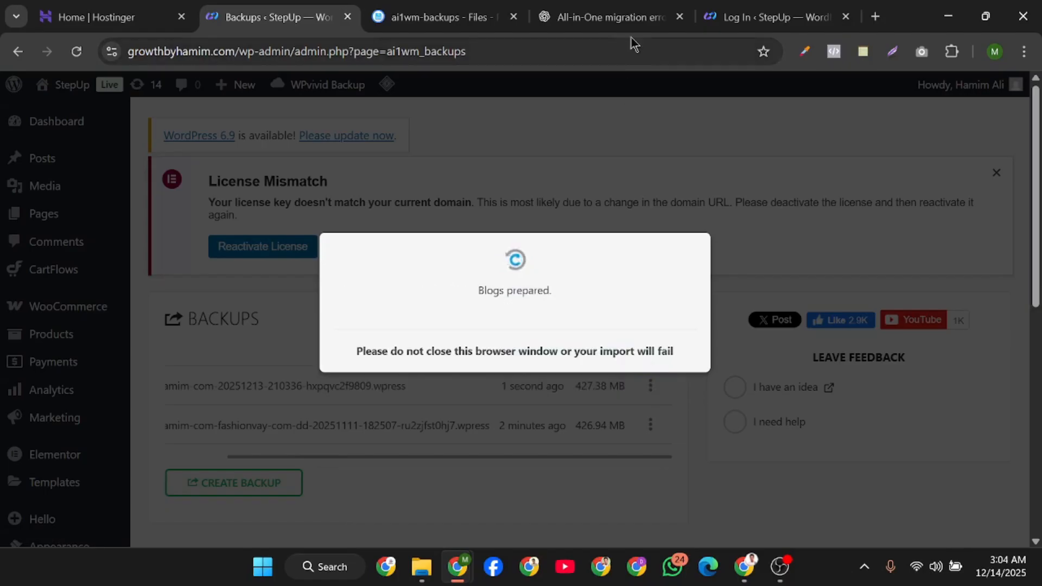
click(730, 7)
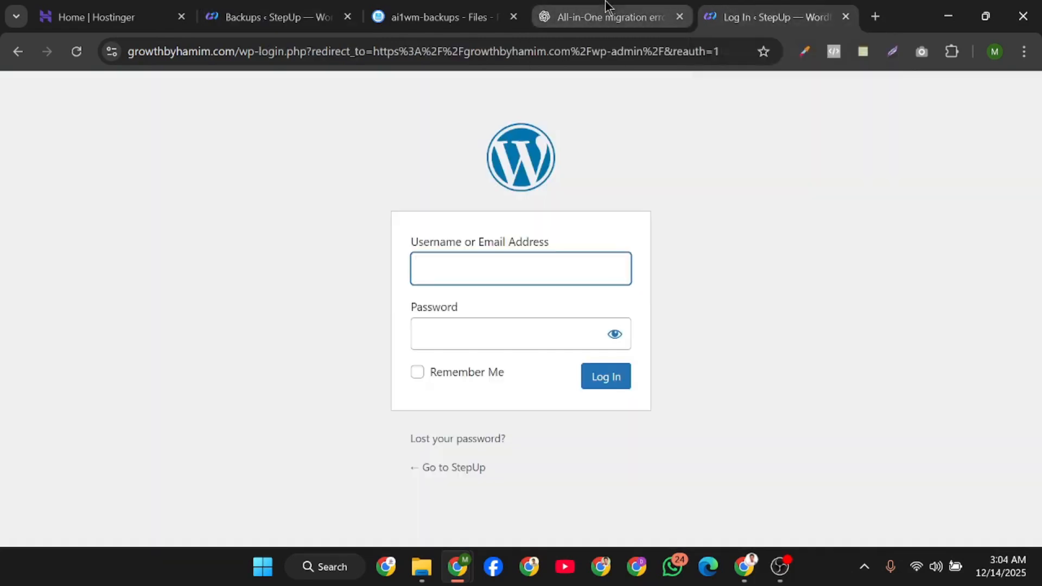
click(279, 5)
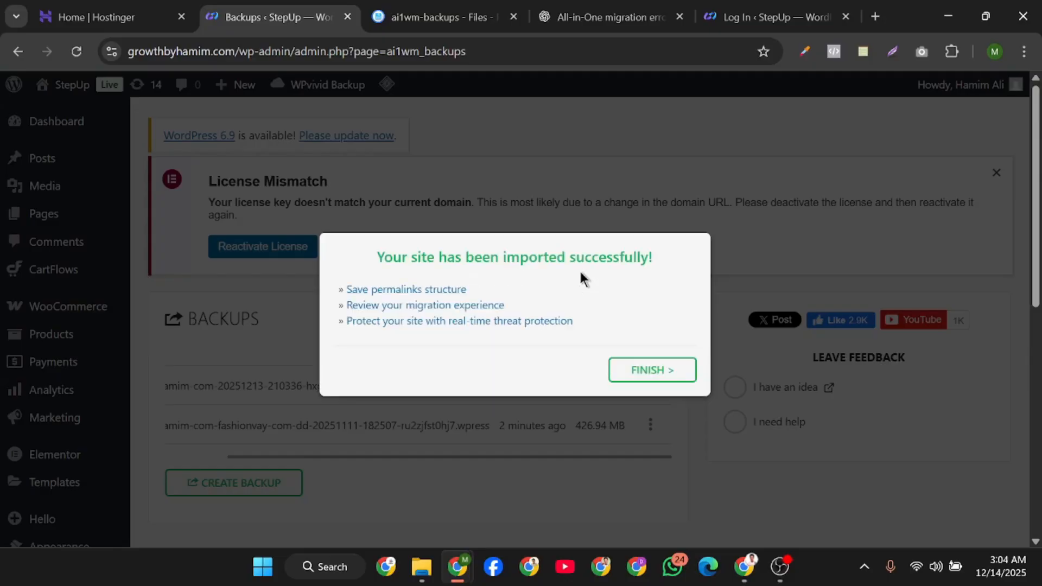
click(648, 375)
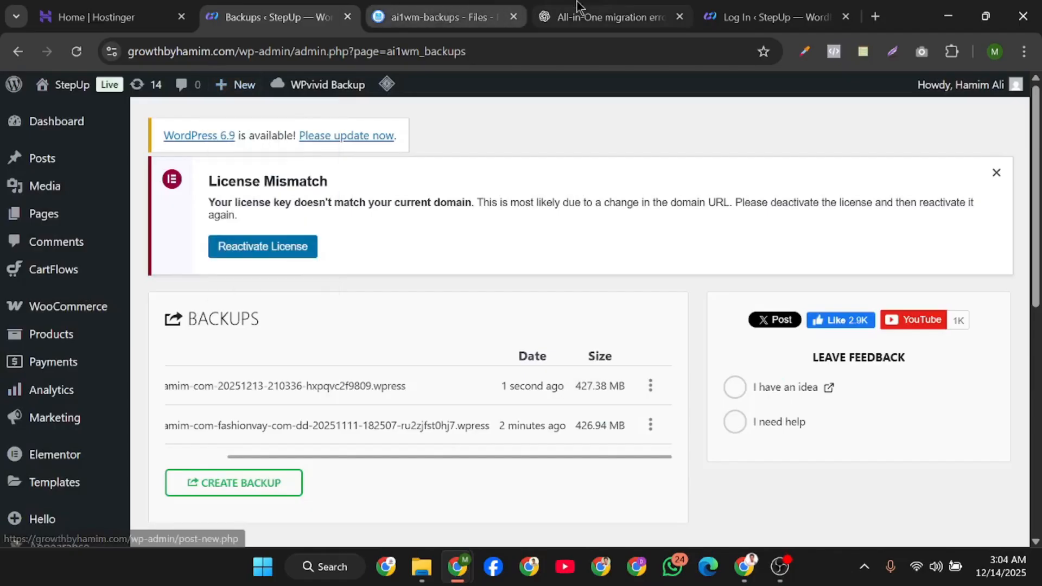
Open the growthbyhamim.com front page from the WordPress login tab to check the site
click(689, 10)
click(760, 16)
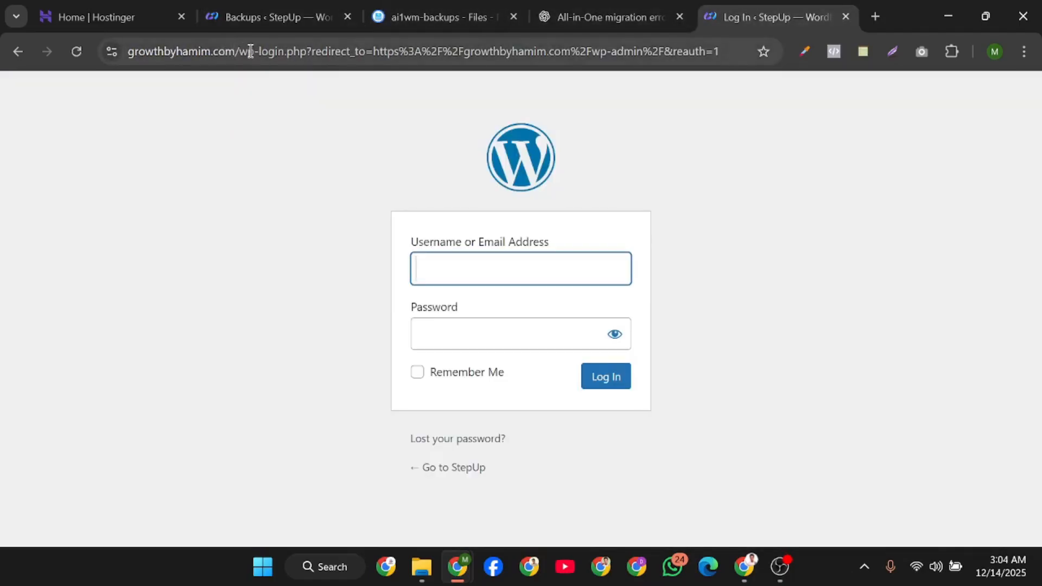
drag(245, 51, 761, 145)
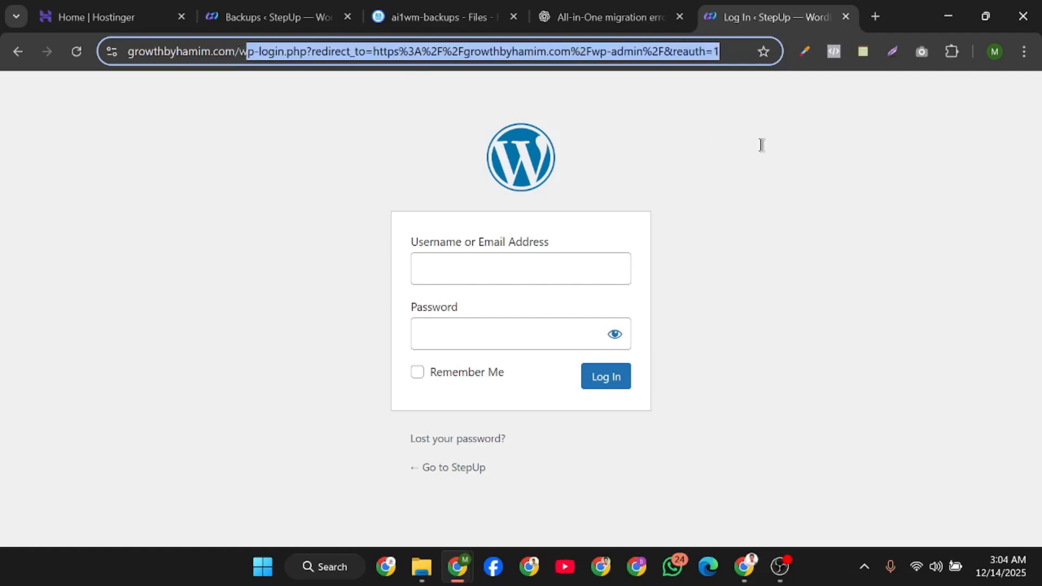
key(BackSpace)
key(BackSpace)
key(Return)
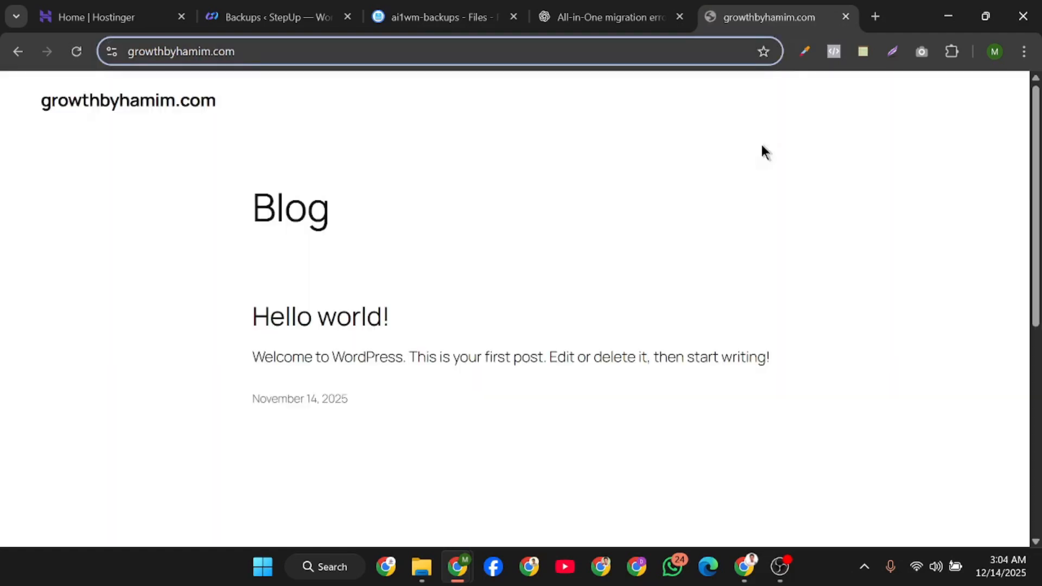
Delete the fashionvay-com-dd-20251111 backup from the All-in-One WP Migration backups list and confirm the deletion
click(266, 5)
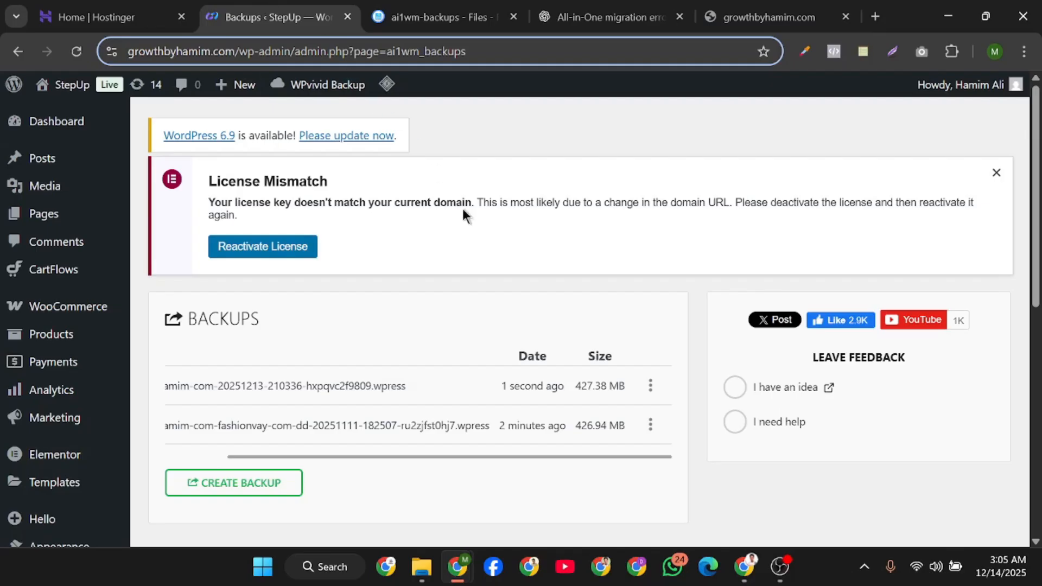
click(647, 432)
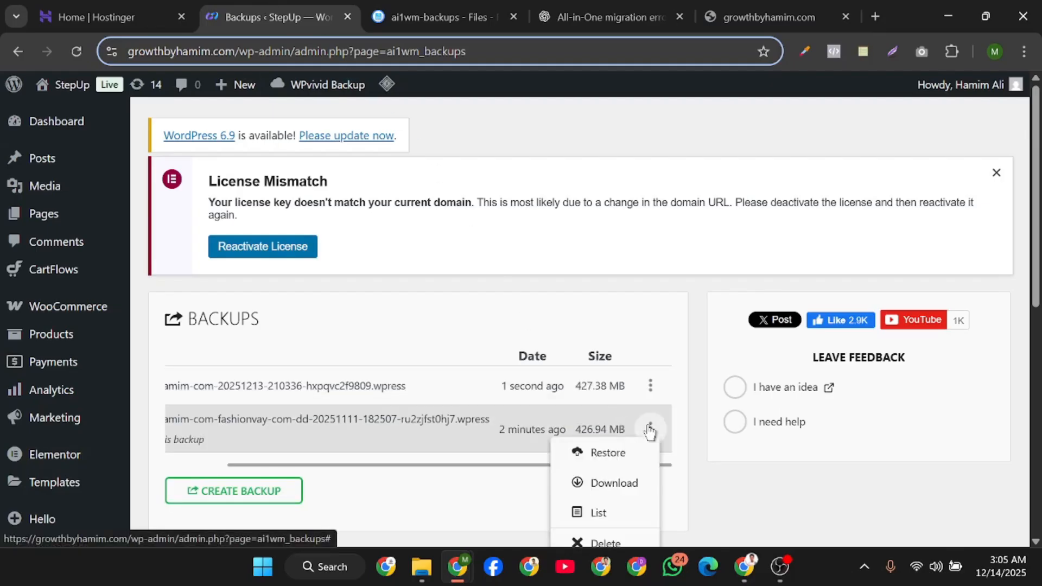
click(614, 542)
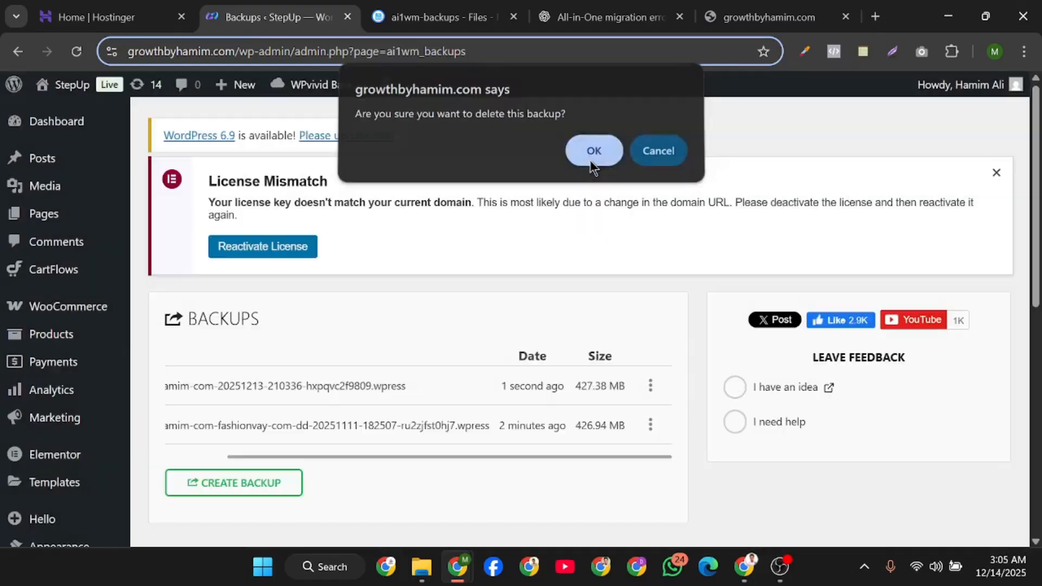
click(591, 161)
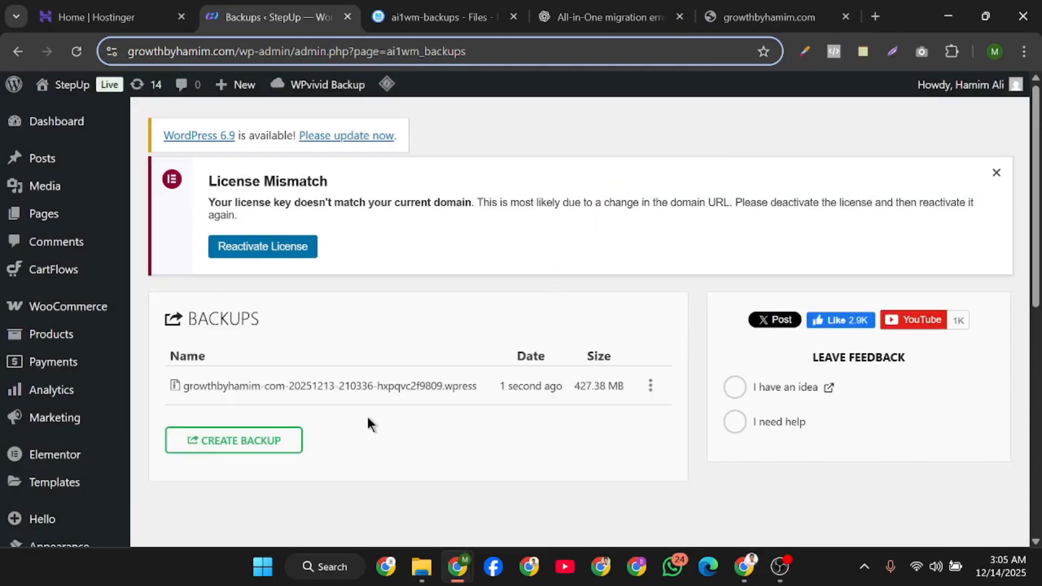
Reload the growthbyhamim.com front page and look through it down to the Skills & Expertise section
click(78, 52)
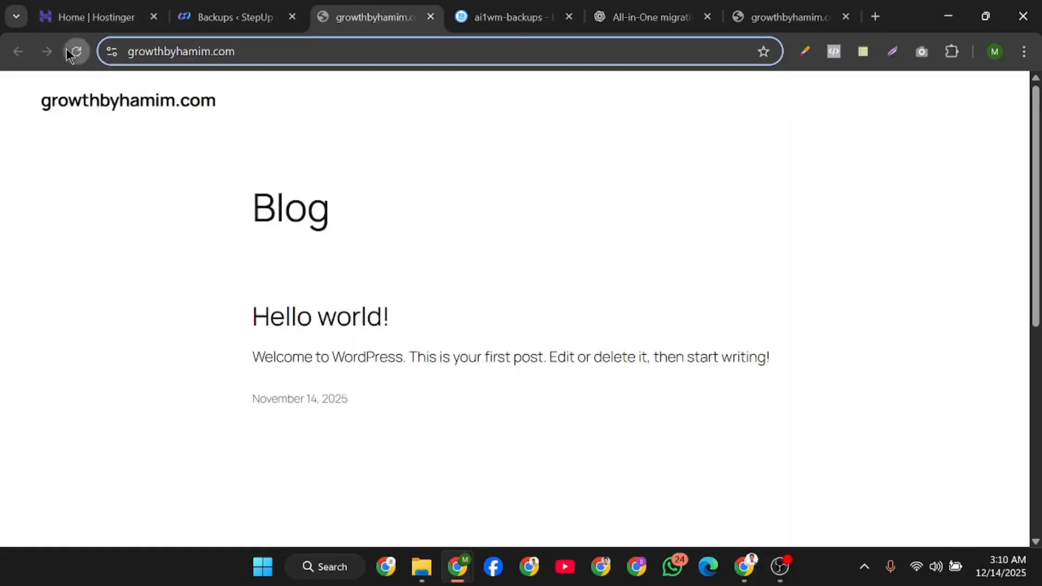
click(67, 50)
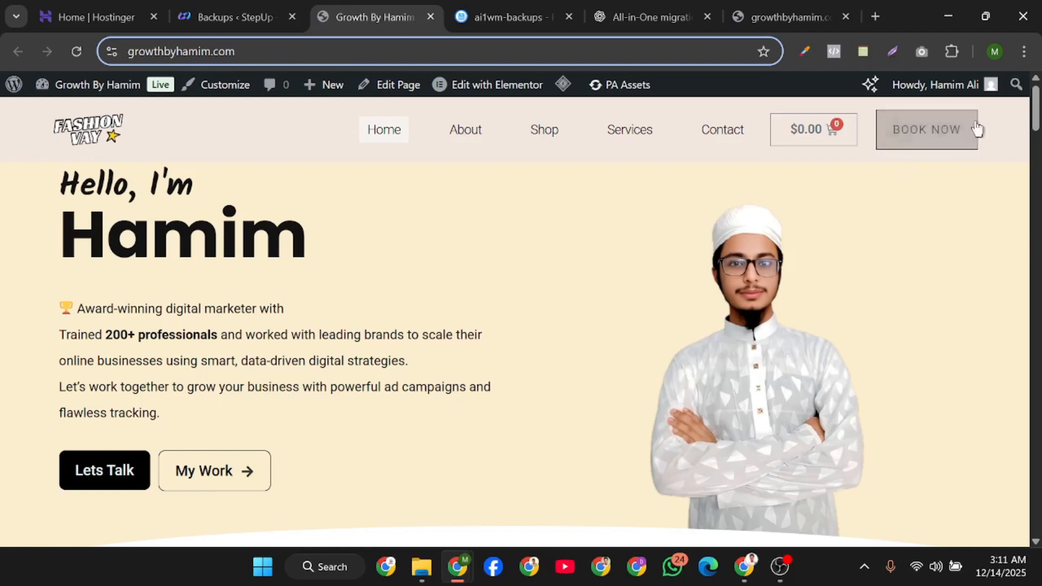
drag(1037, 128, 1038, 302)
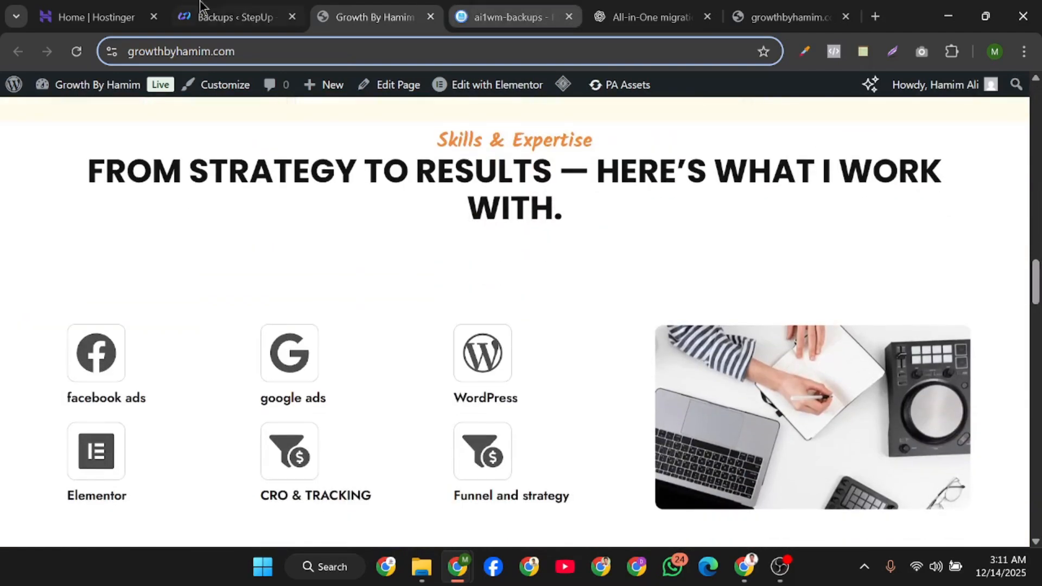
Delete the growthbyhamim-com-20251110 .wpress backup from the All-in-One WP Migration backups list and confirm the deletion
click(95, 16)
click(226, 8)
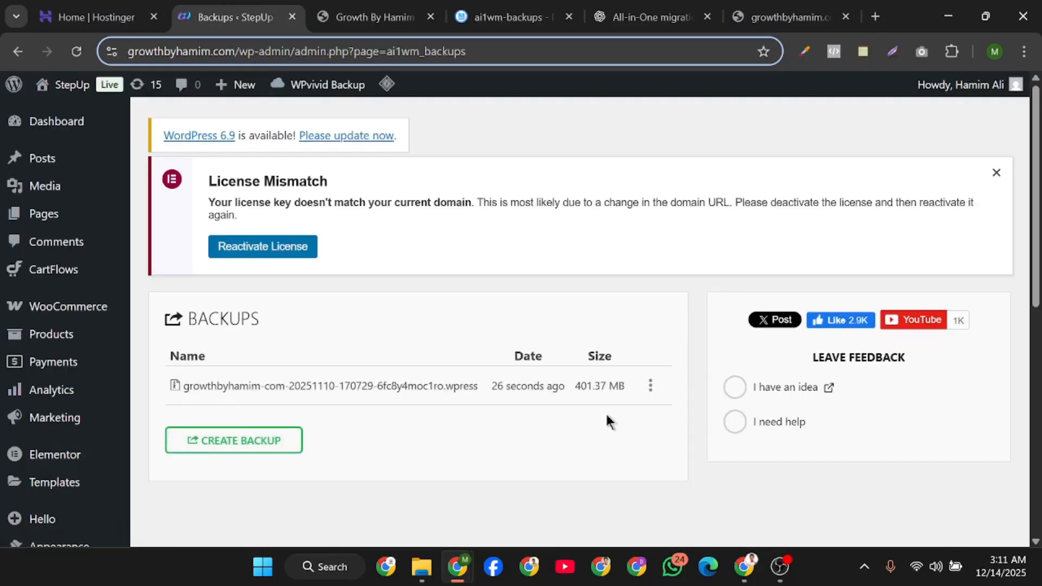
click(652, 390)
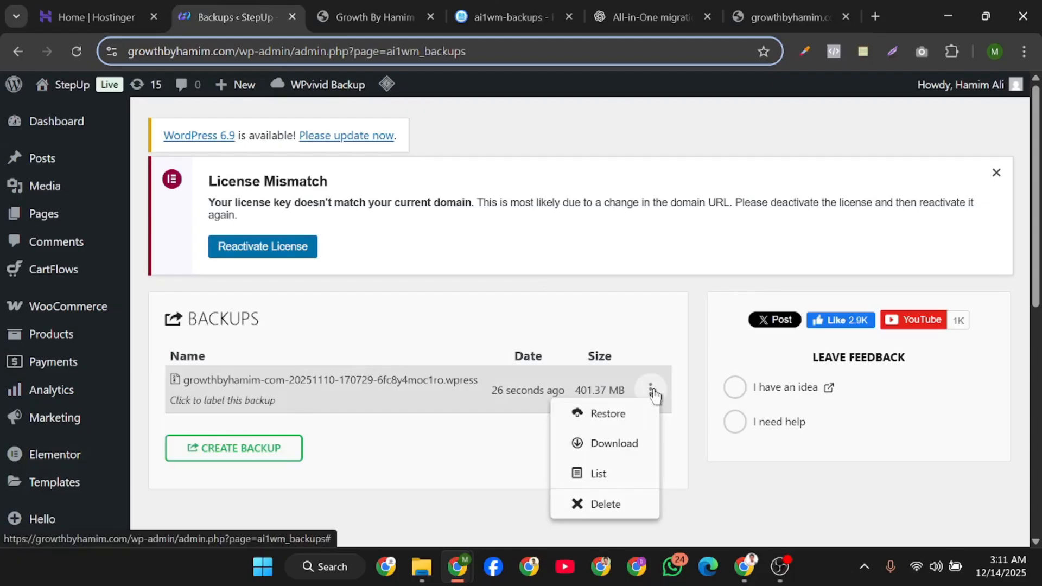
click(624, 506)
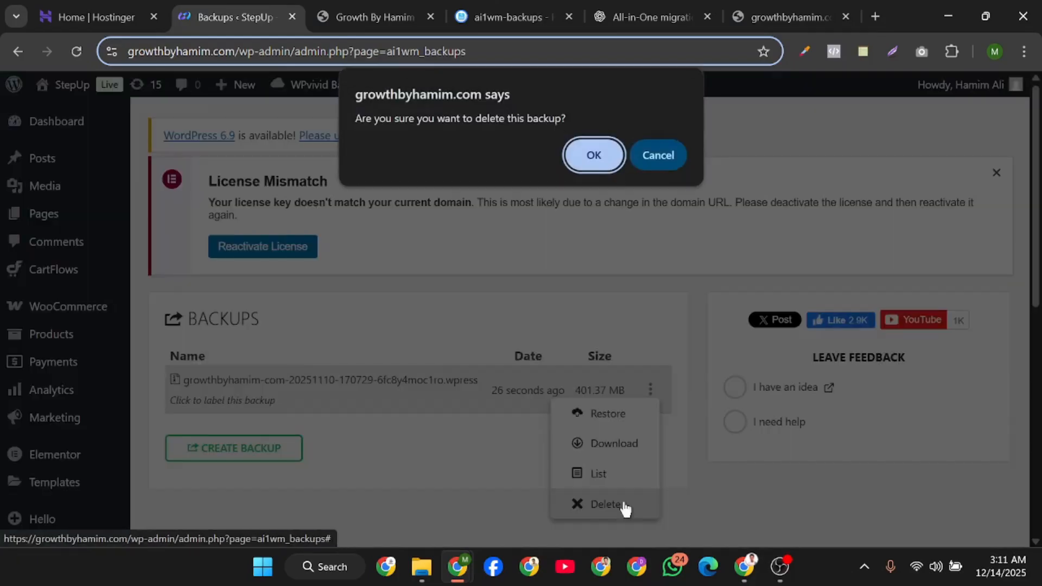
click(604, 156)
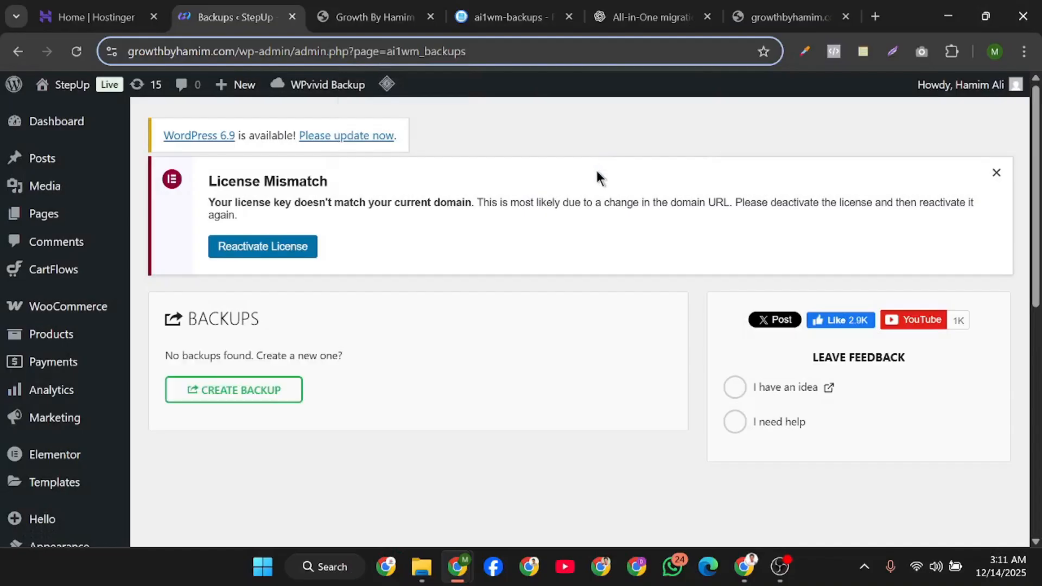
Reload the site's front page and refresh the ai1wm-backups folder in Hostinger's File Manager to check its files
click(380, 17)
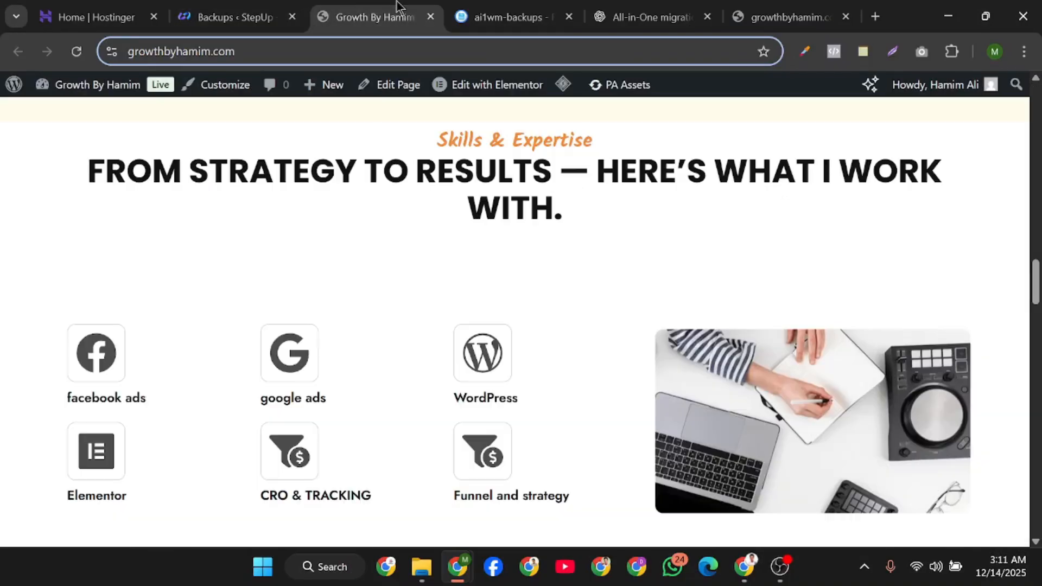
click(78, 51)
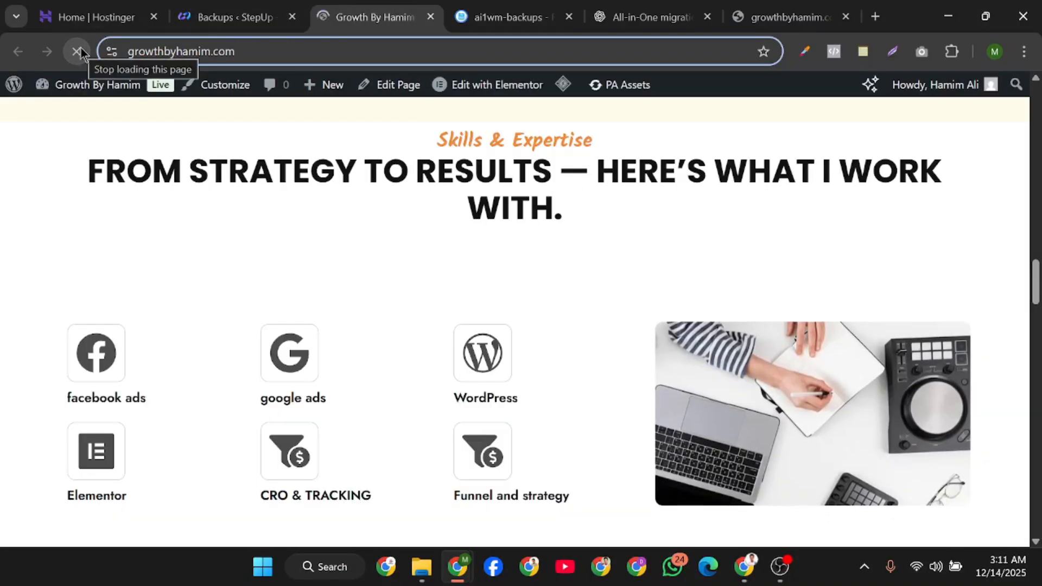
click(494, 6)
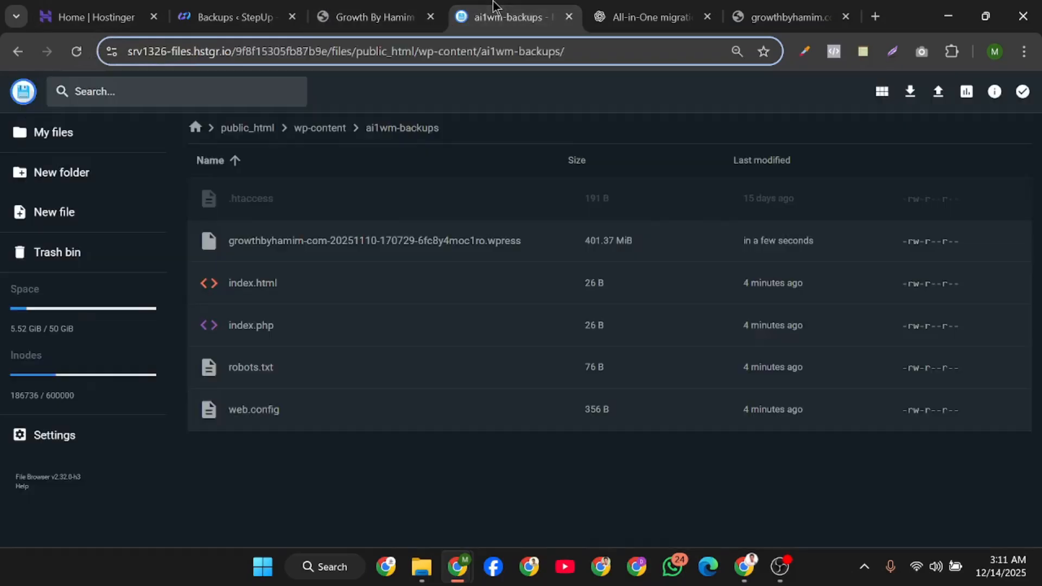
click(76, 57)
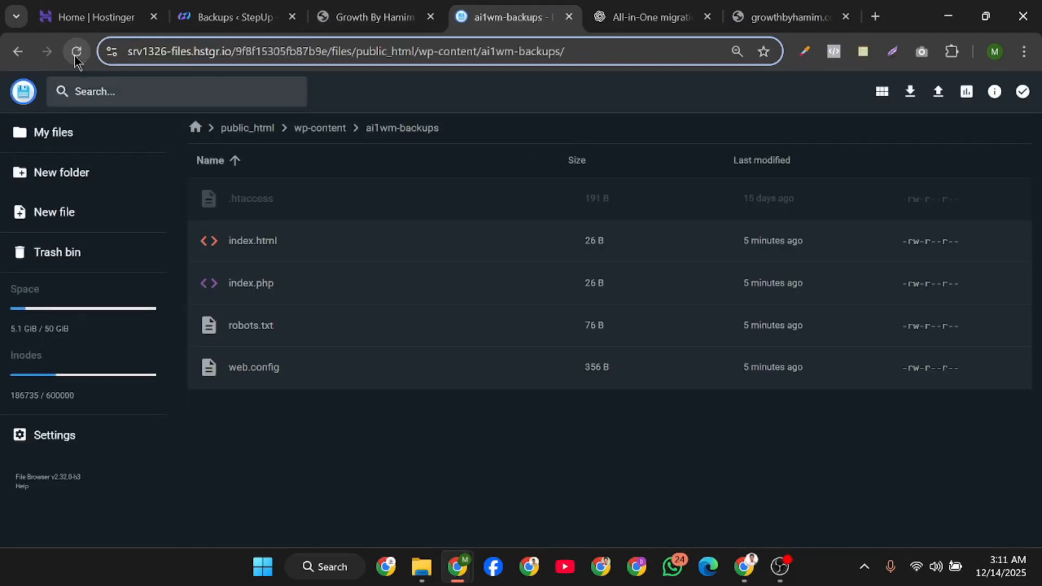
click(76, 57)
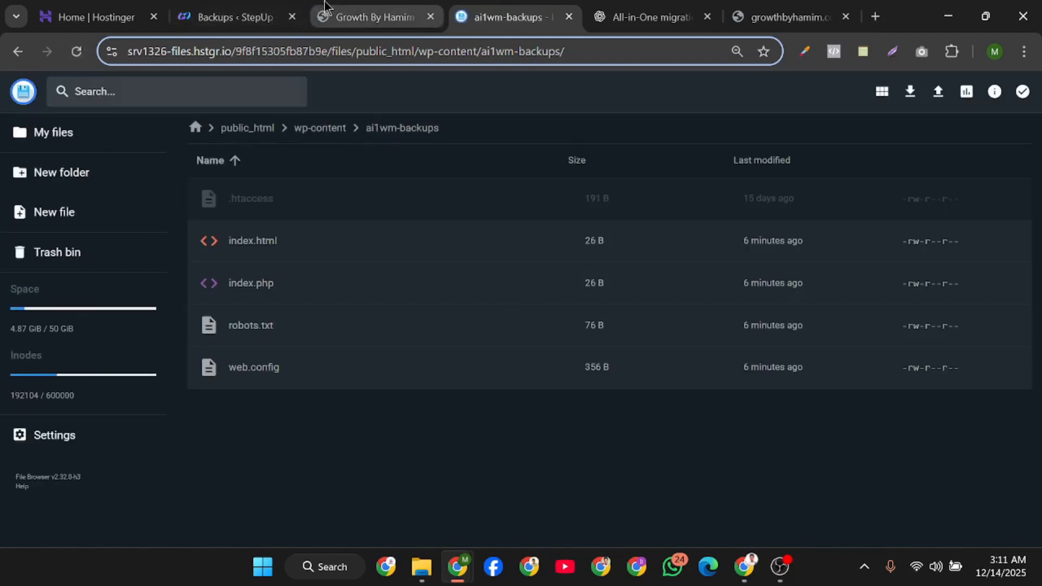
click(324, 7)
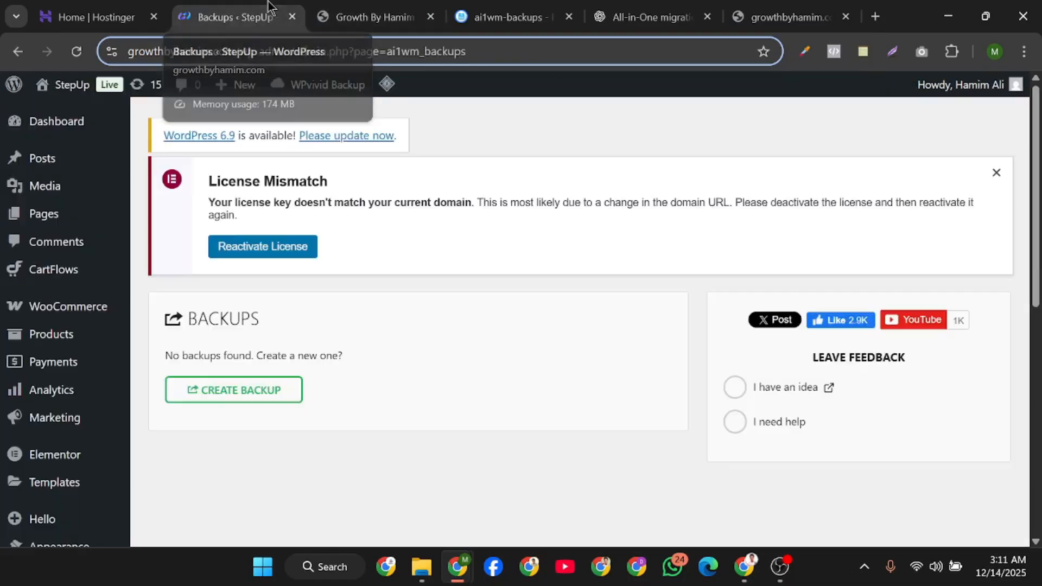
click(269, 6)
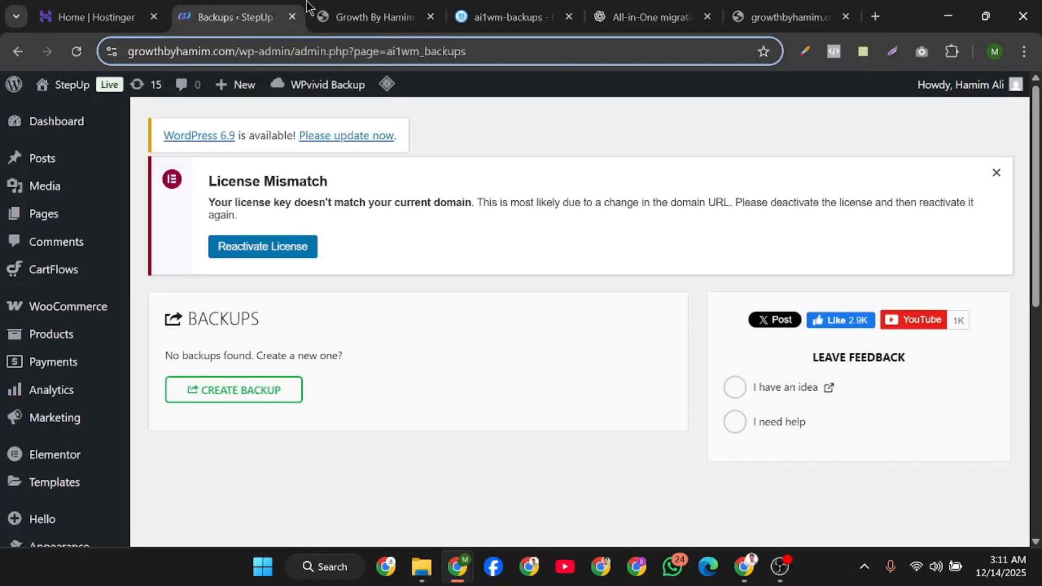
click(366, 6)
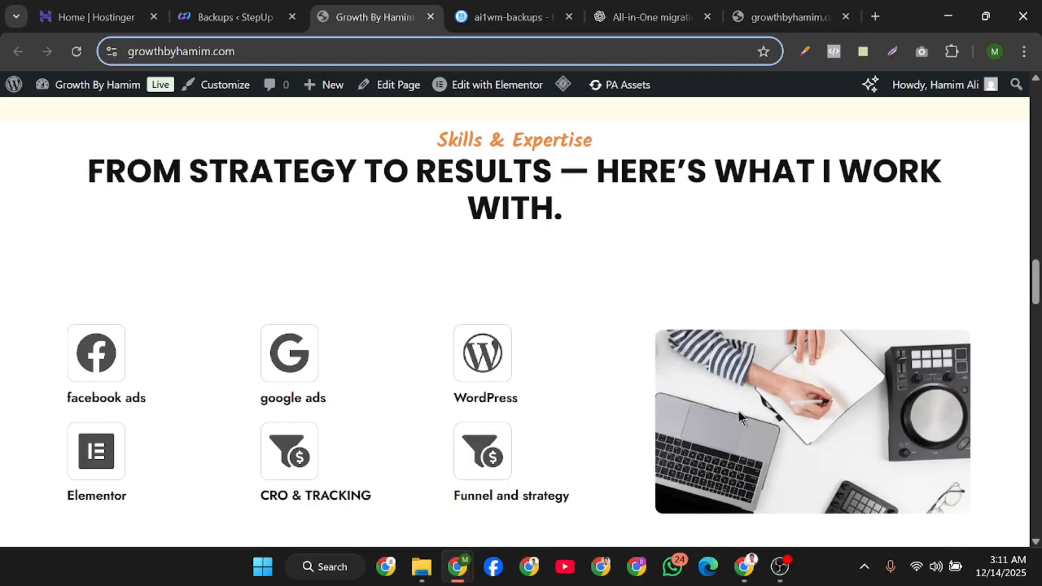
click(781, 568)
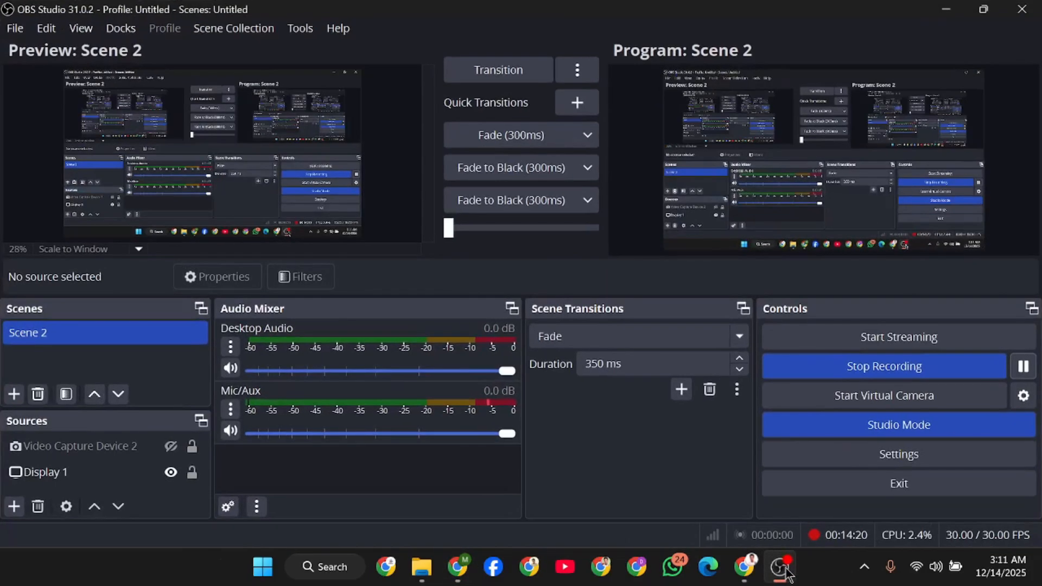